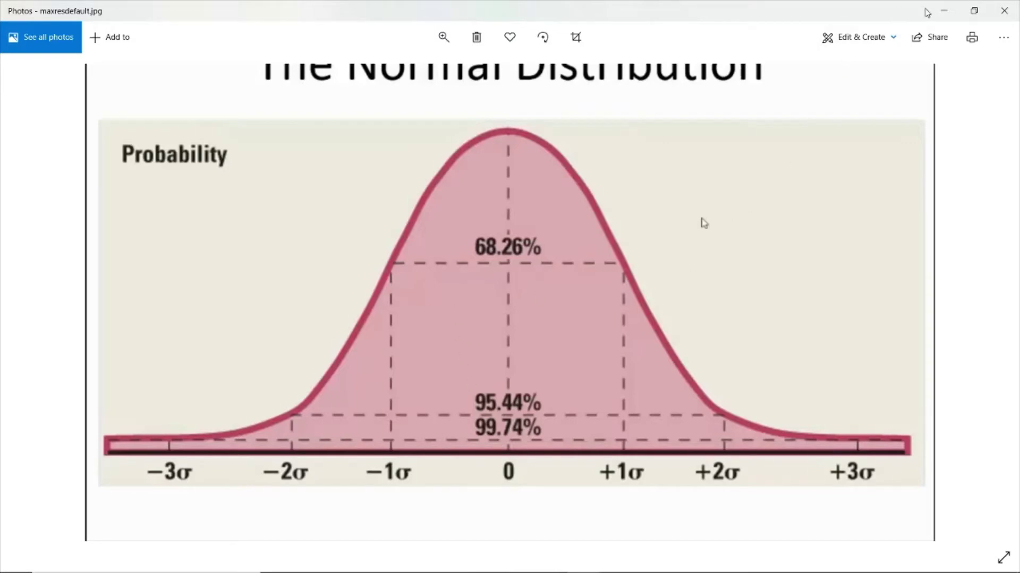
Step: Switch to Chrome and compare the Nifty.ipynb notebook code with the source data in the data nifty sheet
left_click(526, 563)
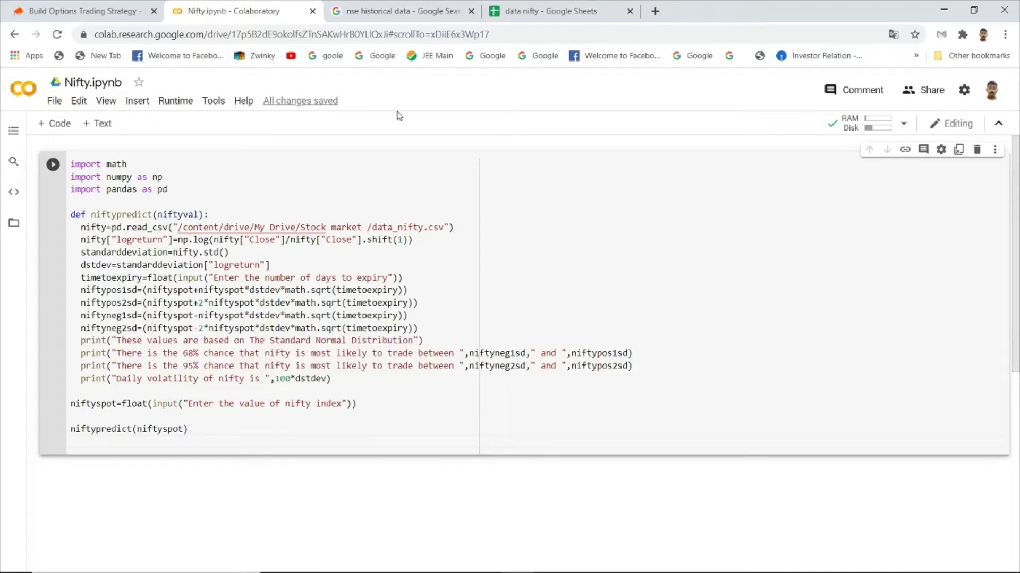
left_click(561, 11)
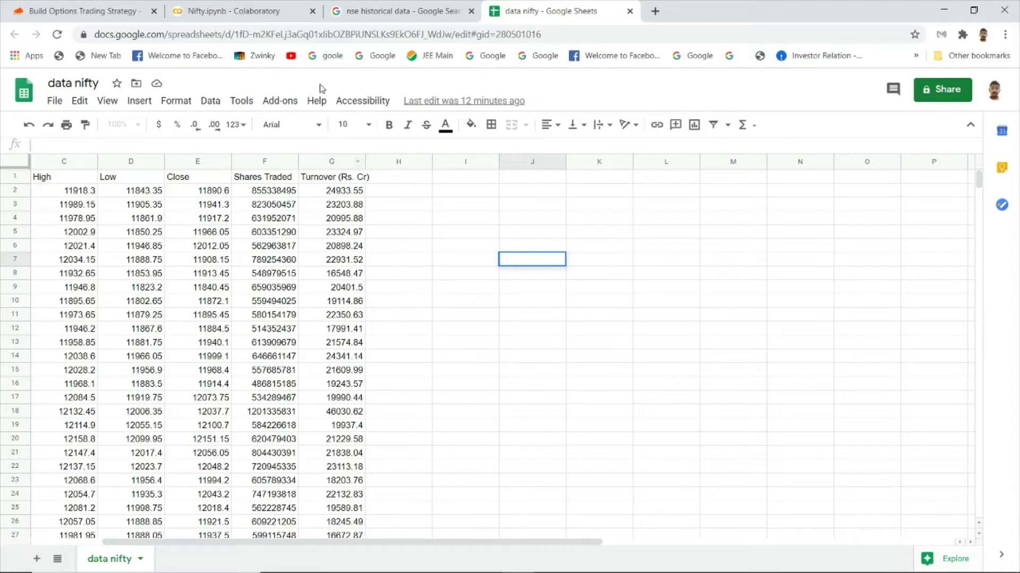
left_click(218, 11)
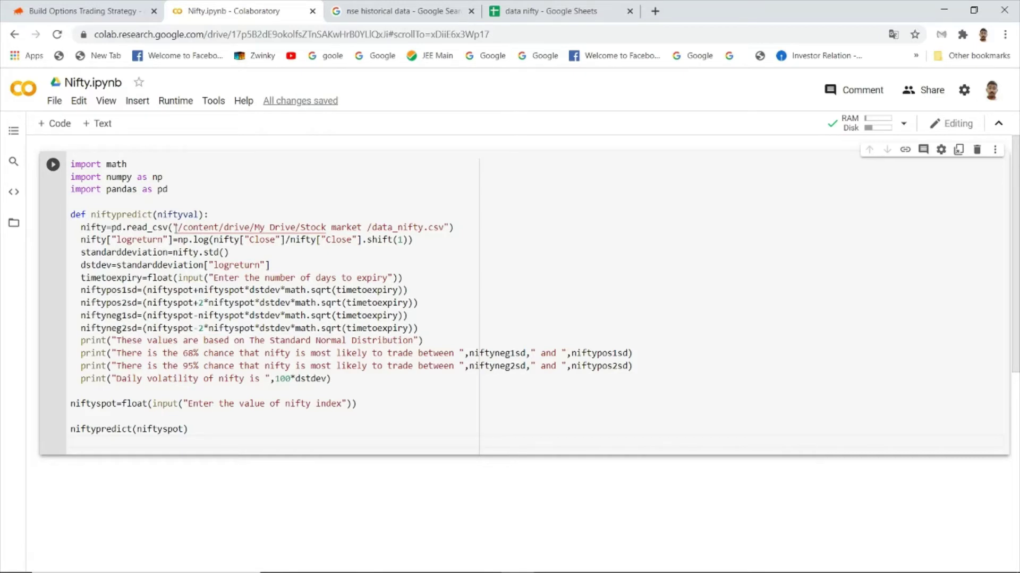
left_click(620, 7)
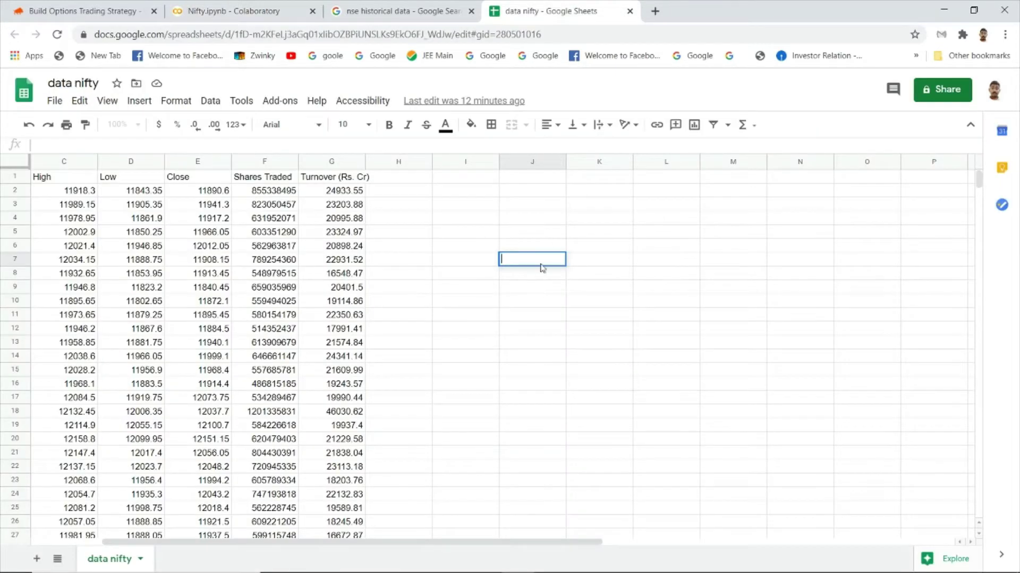
left_click(267, 8)
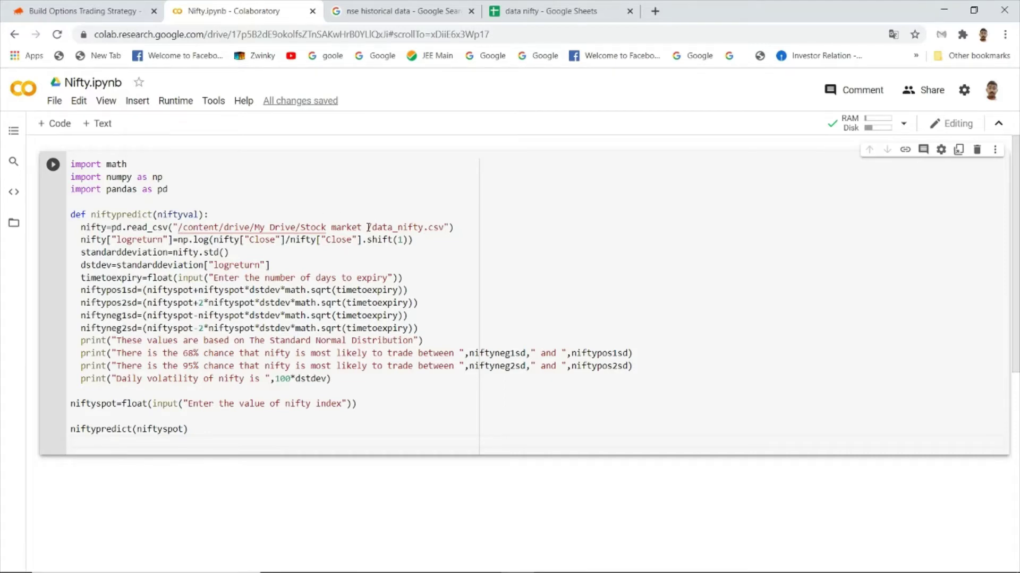
Step: Open NSE's Historical Index Data page from the search results and select NIFTY 50 as the index
left_click(361, 9)
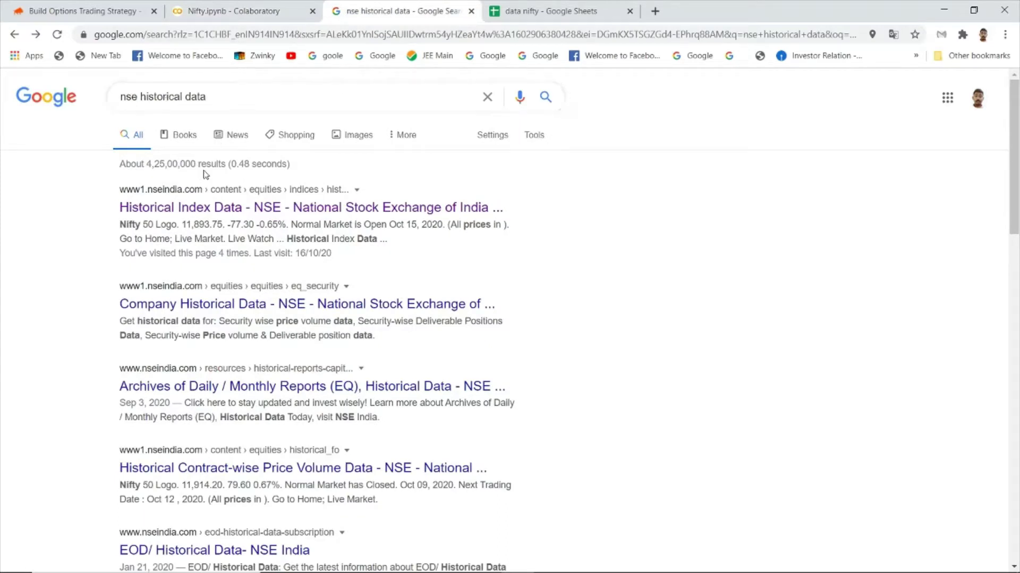
left_click(217, 215)
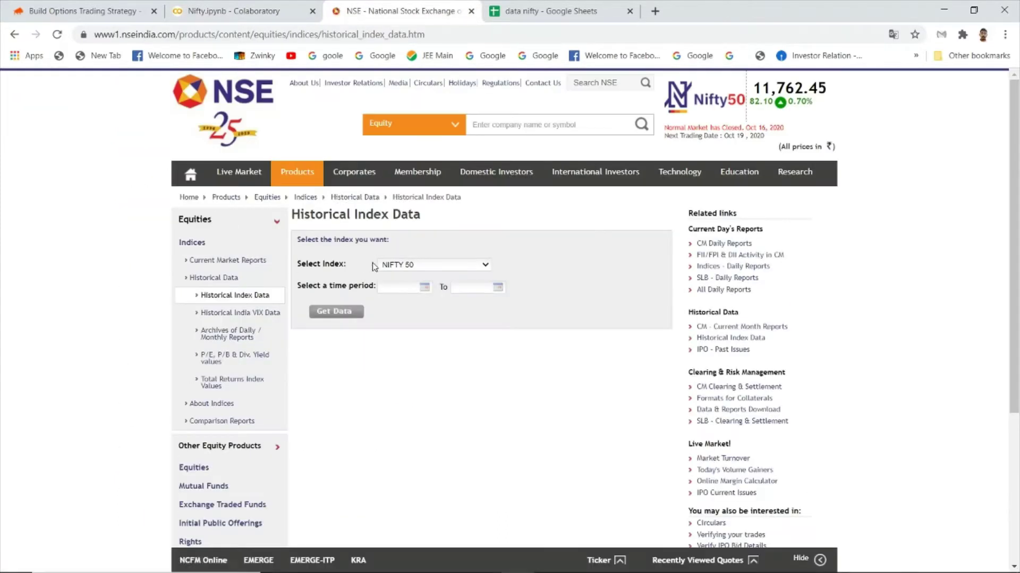
left_click(410, 266)
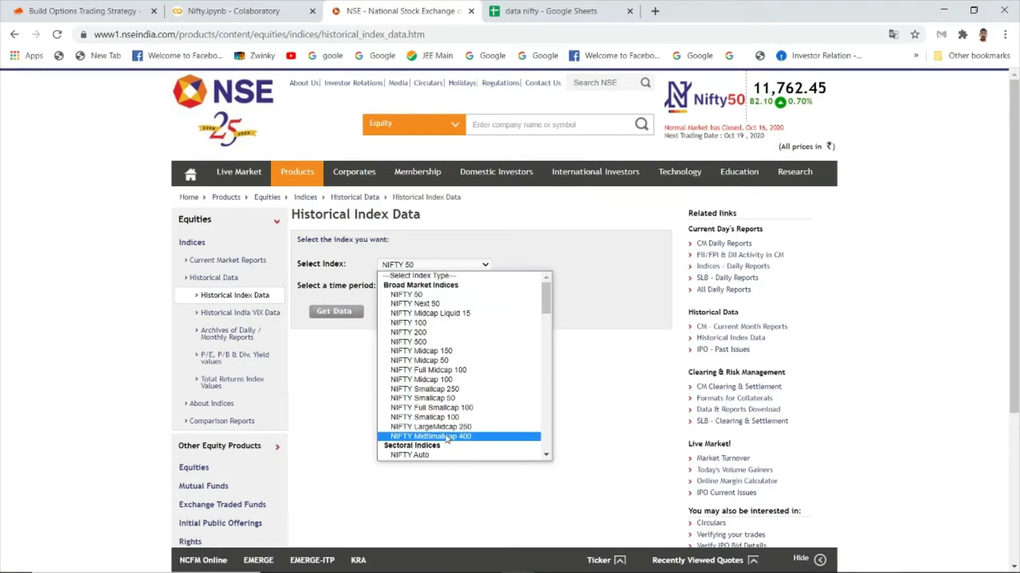
scroll(425, 420, "down", 3)
scroll(412, 324, "up", 3)
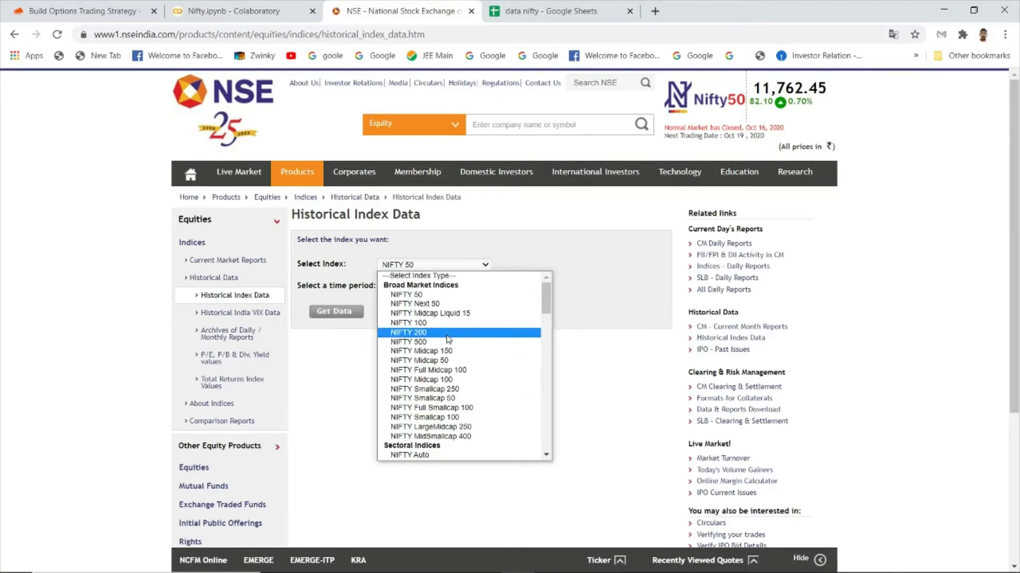
left_click(455, 298)
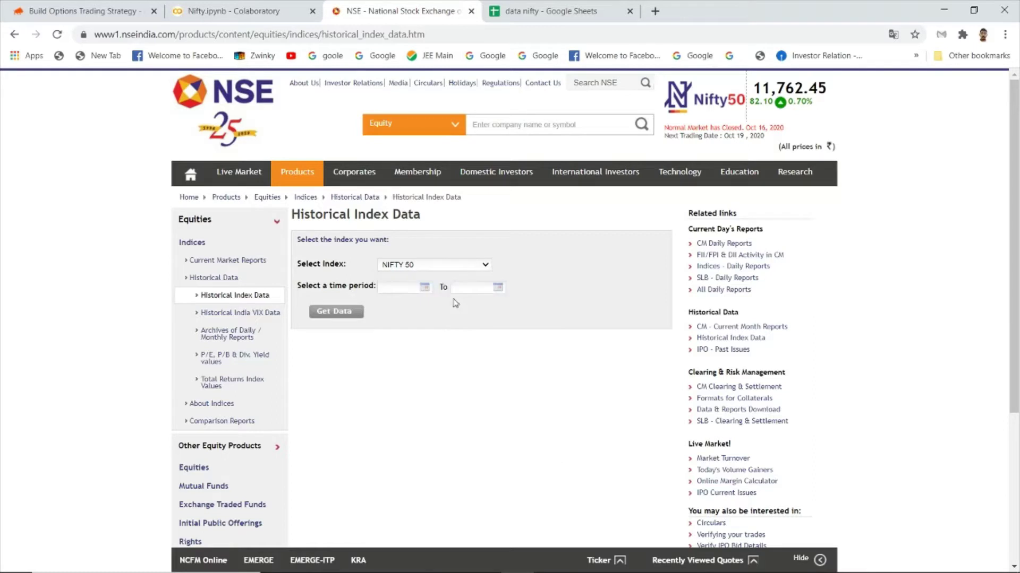
Step: Retrieve the index data for the period 01-10-2019 to 28-09-2020 and find the CSV download link below the table
left_click(401, 286)
left_click(422, 307)
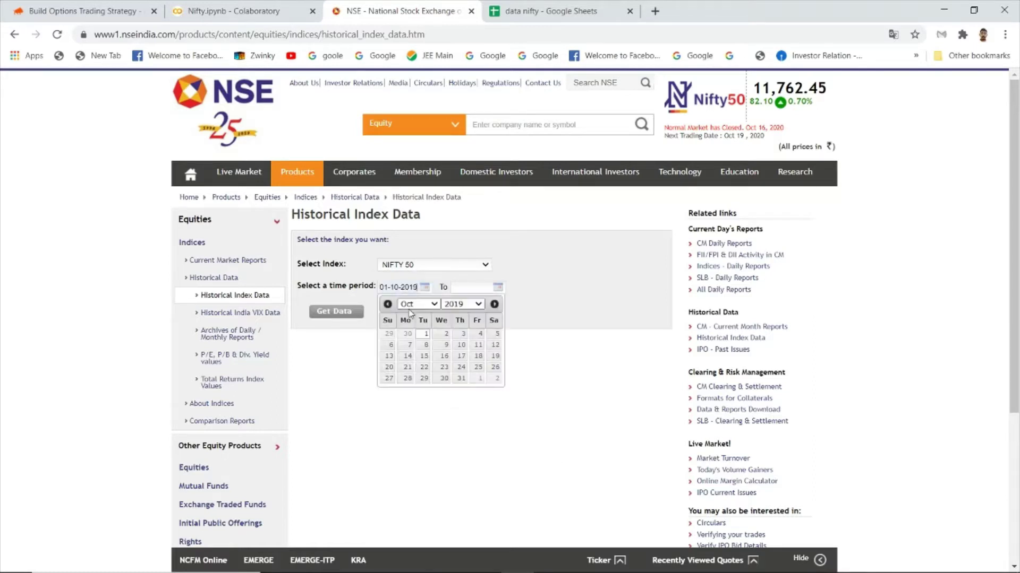
left_click(467, 287)
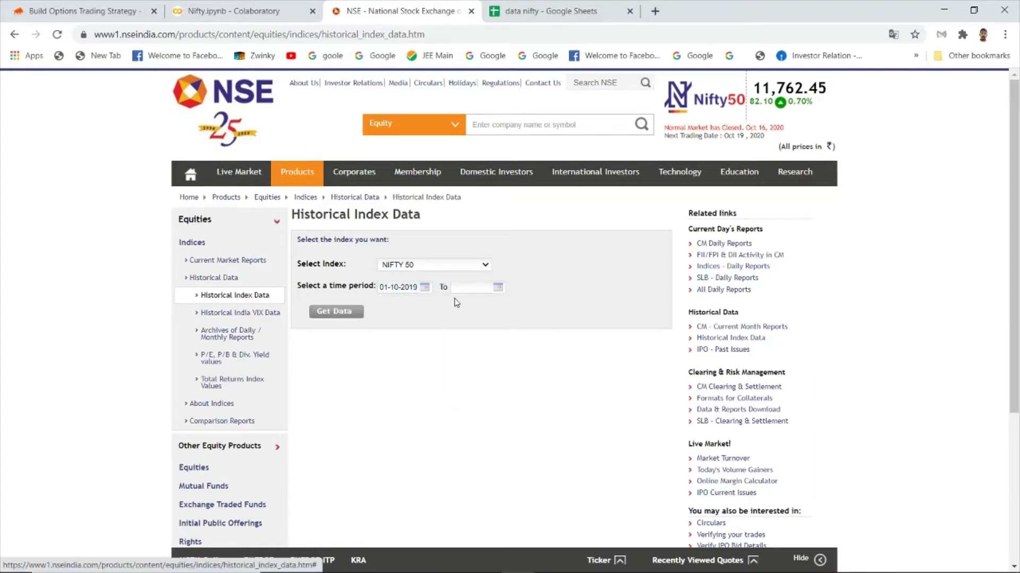
left_click(470, 309)
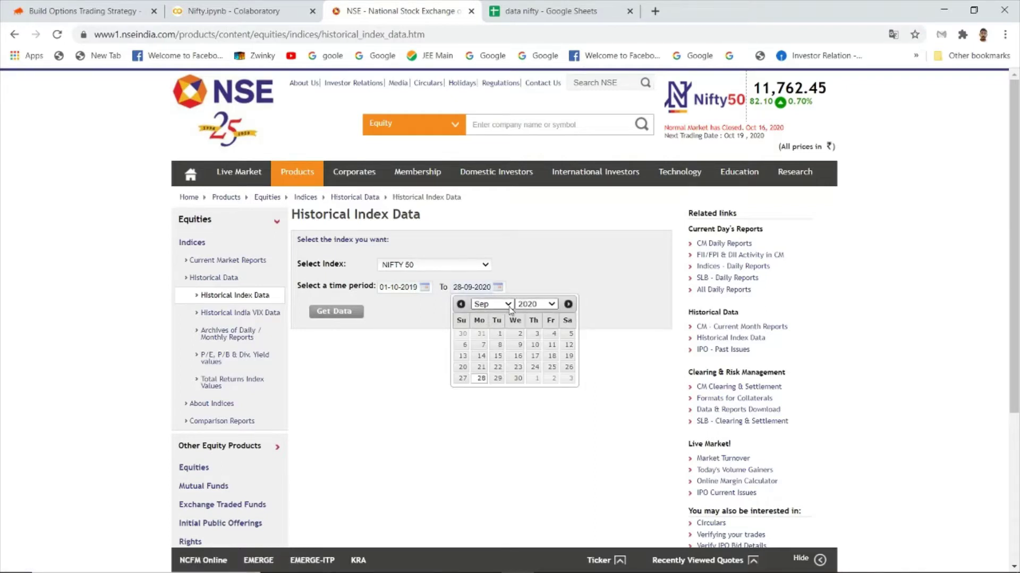
left_click(481, 379)
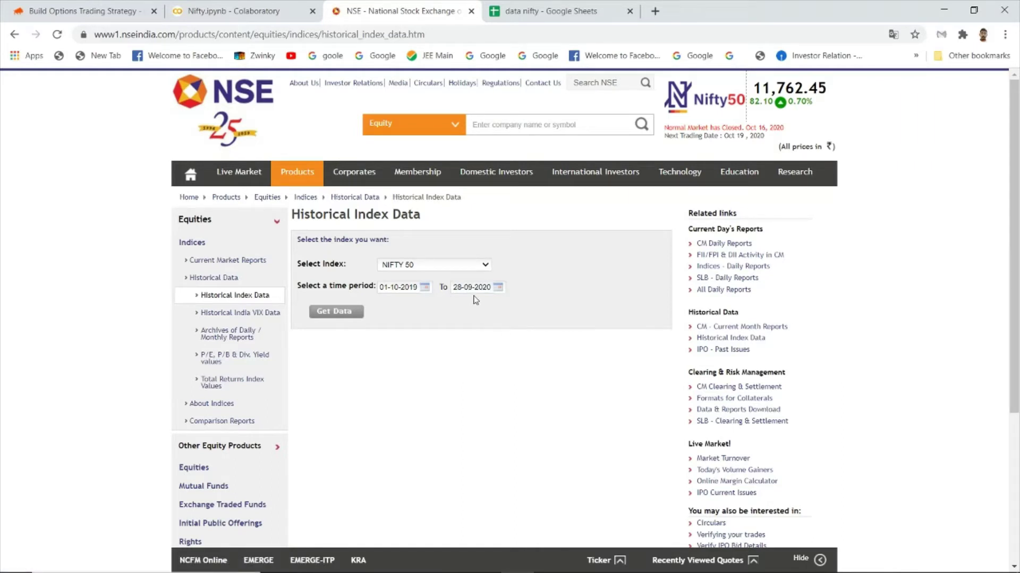
left_click(336, 312)
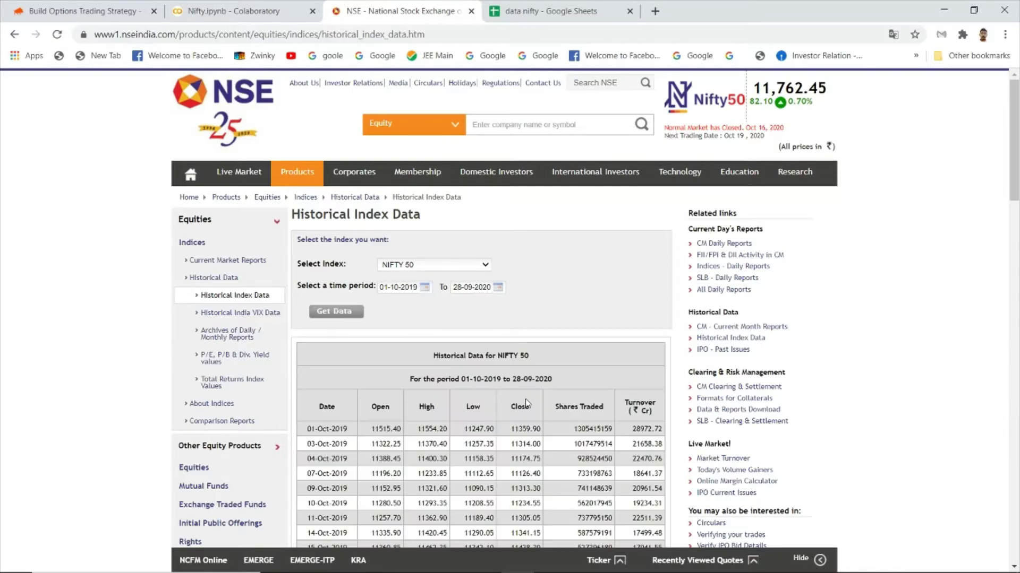
scroll(526, 404, "down", 20)
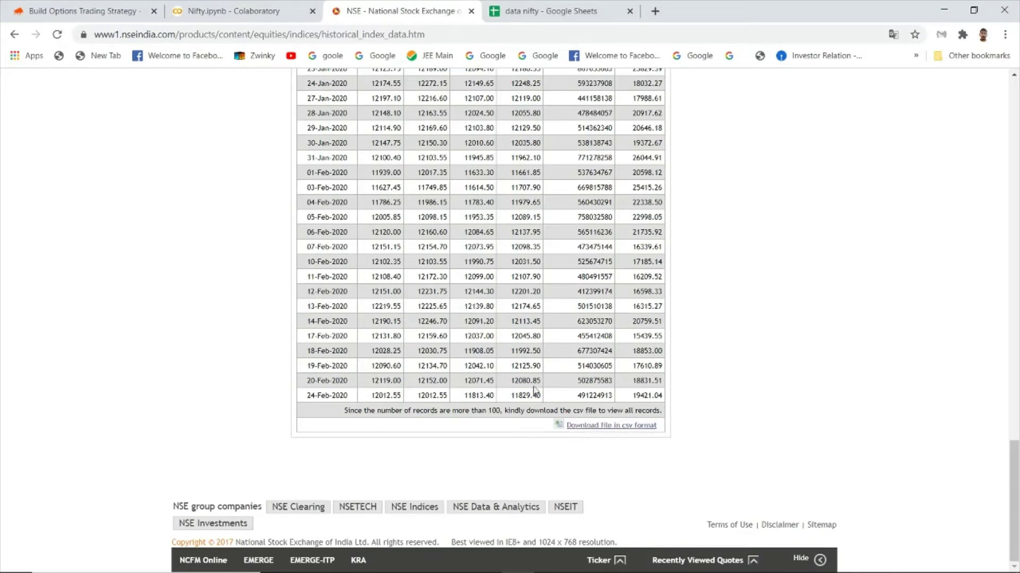
Step: Return to the Nifty.ipynb notebook and examine the library imports and the body of the niftypredict function
left_click(240, 13)
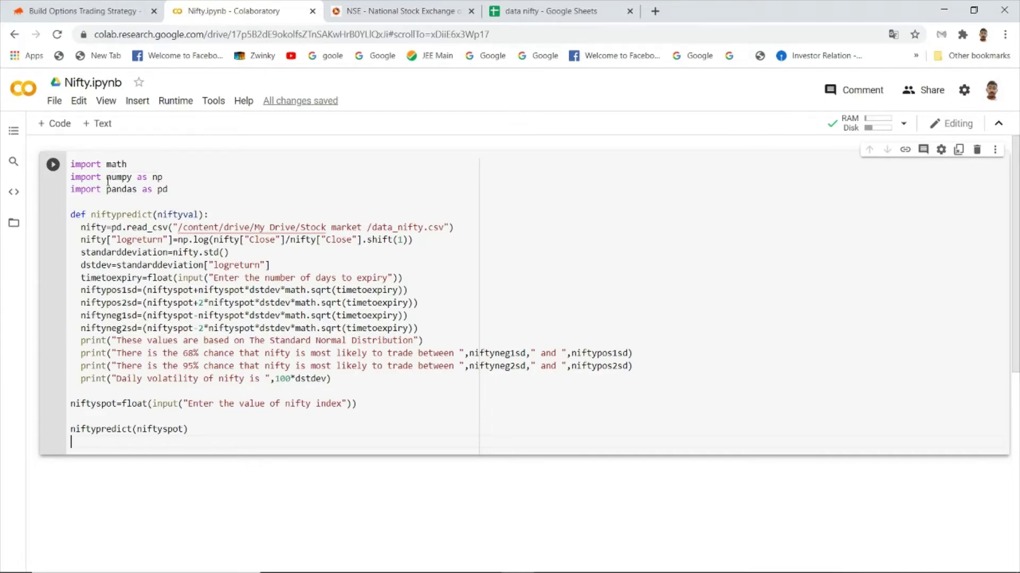
left_click_drag(106, 178, 164, 177)
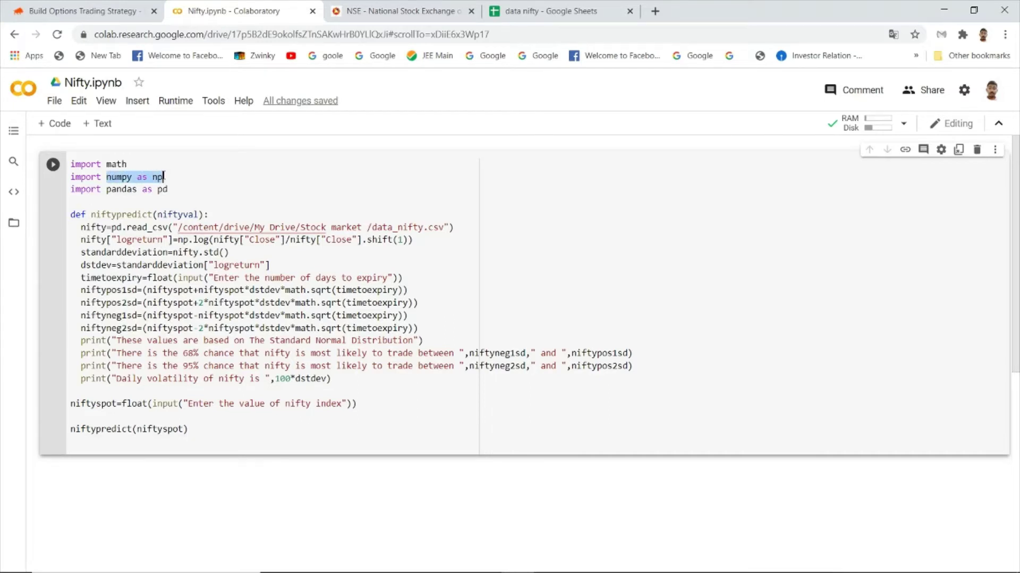
left_click(167, 190)
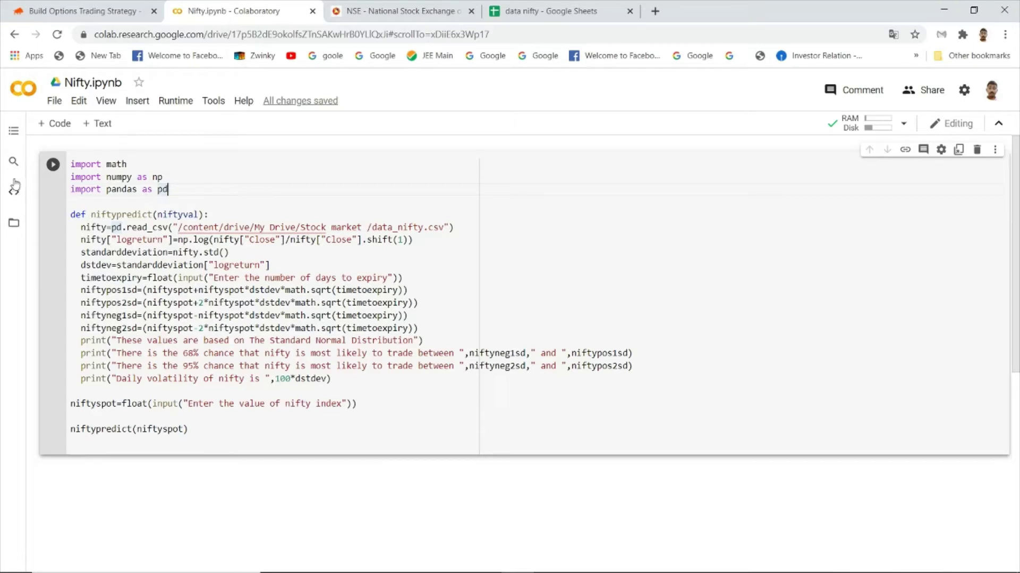
left_click_drag(72, 163, 178, 195)
left_click(199, 196)
left_click_drag(89, 216, 333, 379)
left_click(333, 379)
Step: Examine the CSV file path, the log-return calculation and the standard-deviation lines in niftypredict
left_click(183, 227)
left_click_drag(179, 227, 440, 229)
left_click(448, 228)
left_click(413, 240)
left_click(235, 253)
left_click_drag(213, 265, 262, 265)
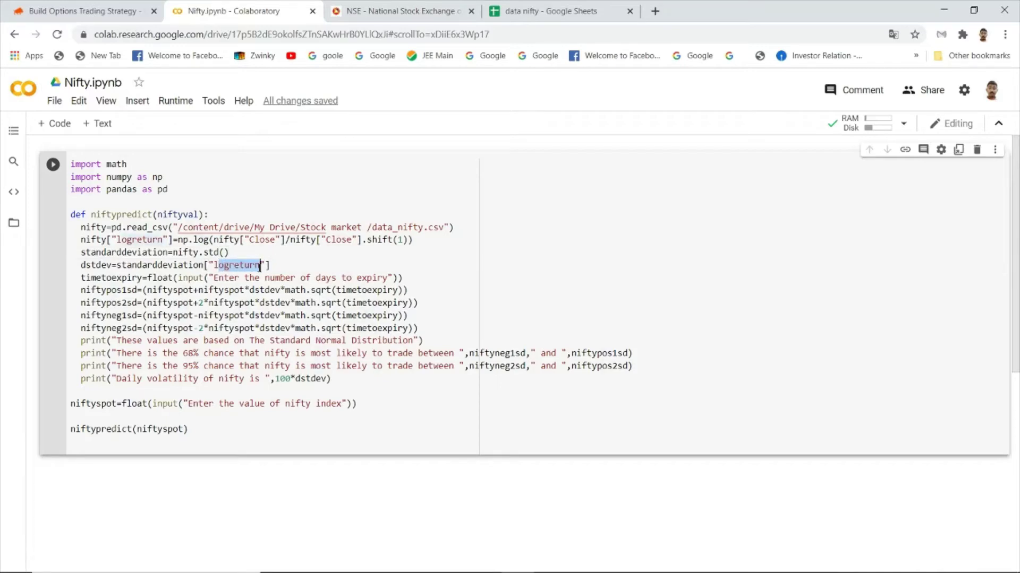
left_click(259, 267)
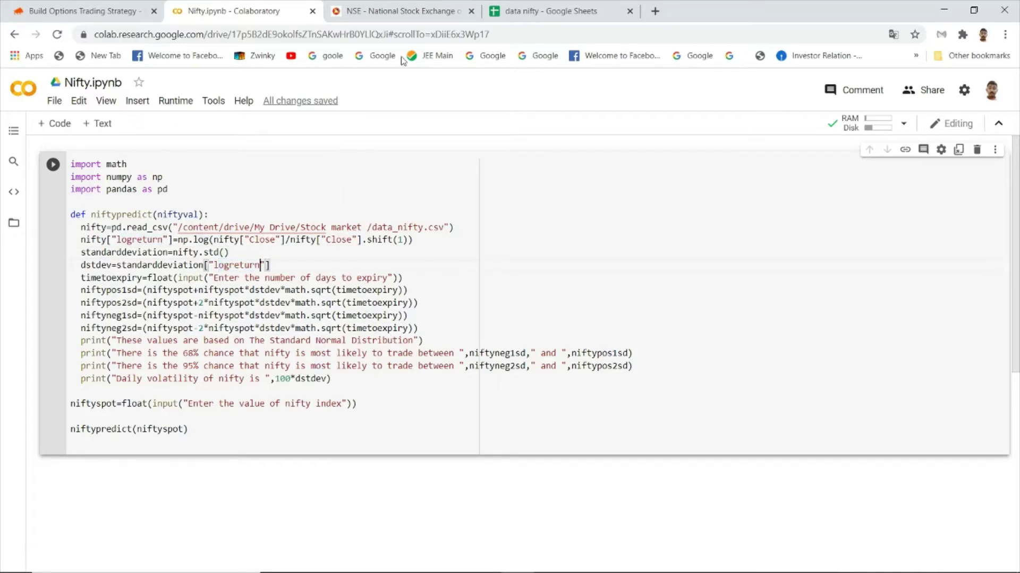
Step: In the data nifty sheet, enter =LN(E3/E2) in cell J2 to calculate the log return of the first two Close values
left_click(561, 9)
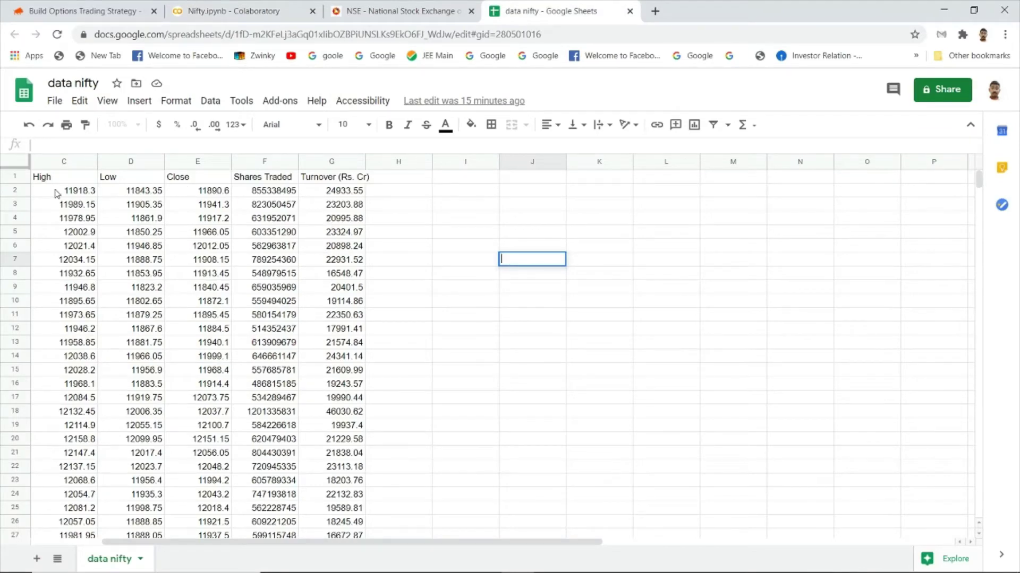
left_click_drag(201, 178, 200, 219)
left_click(199, 218)
left_click(184, 193)
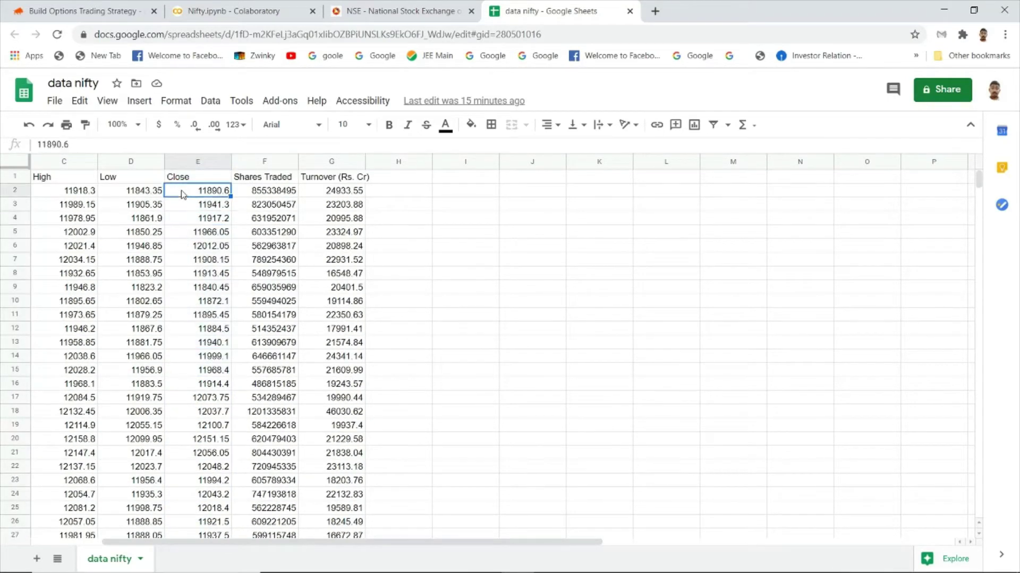
left_click(505, 193)
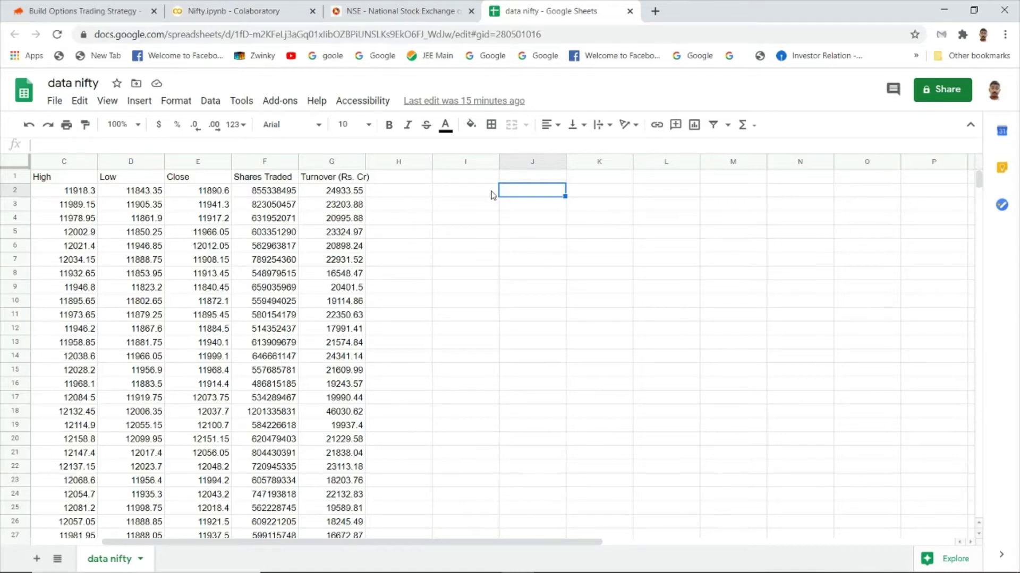
type("=LN")
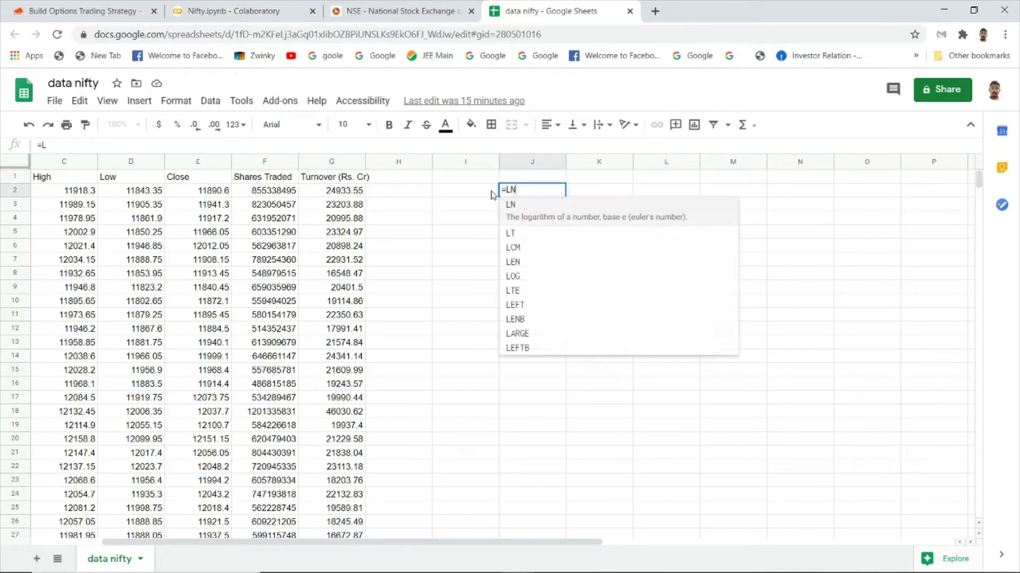
type("(")
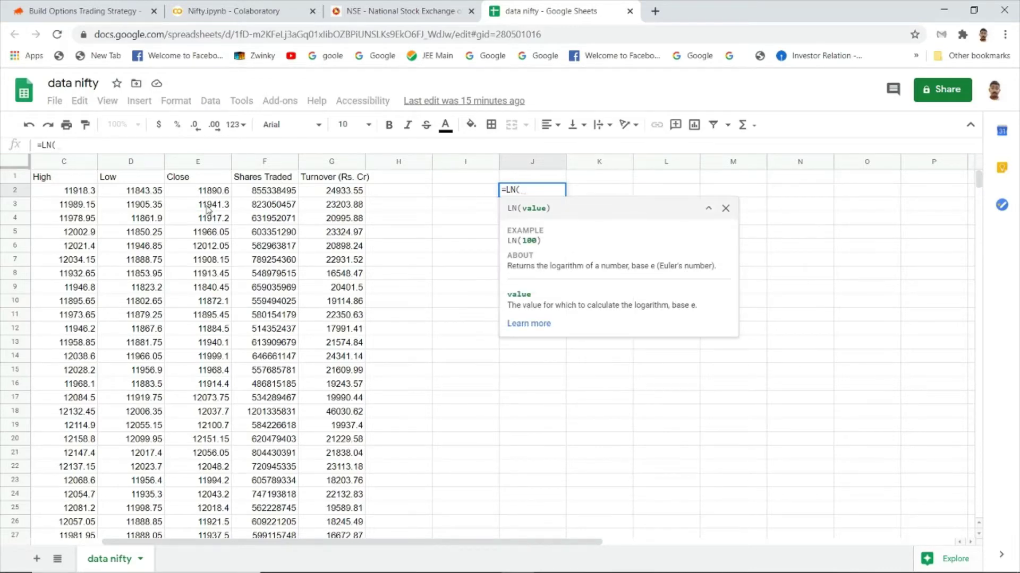
left_click(208, 206)
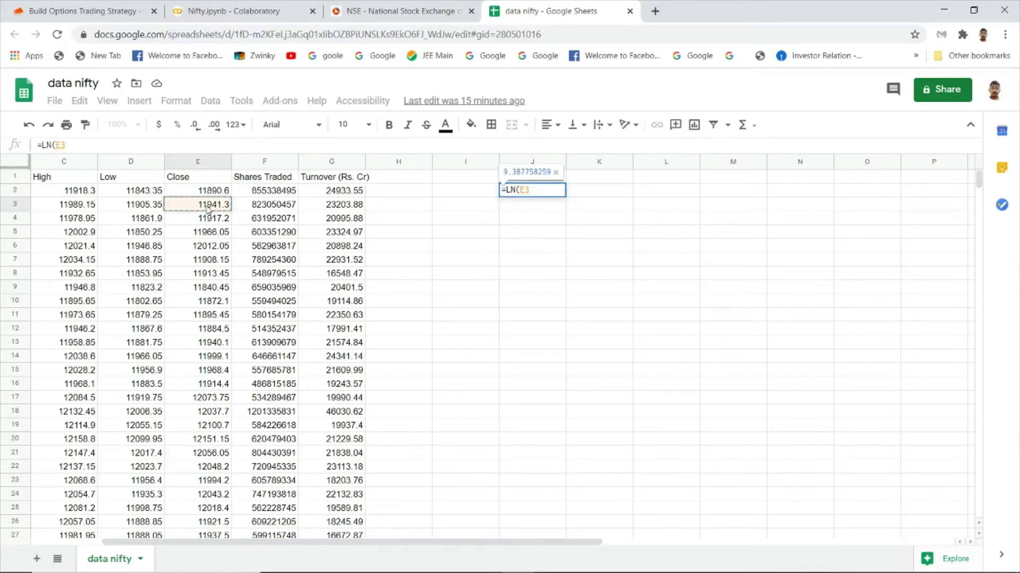
type("/")
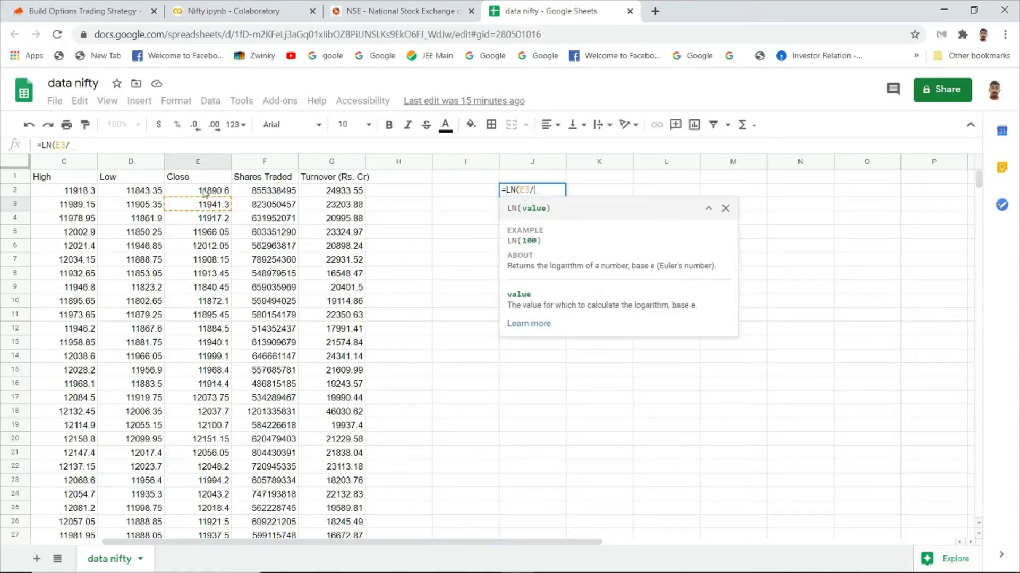
left_click(206, 192)
type(")")
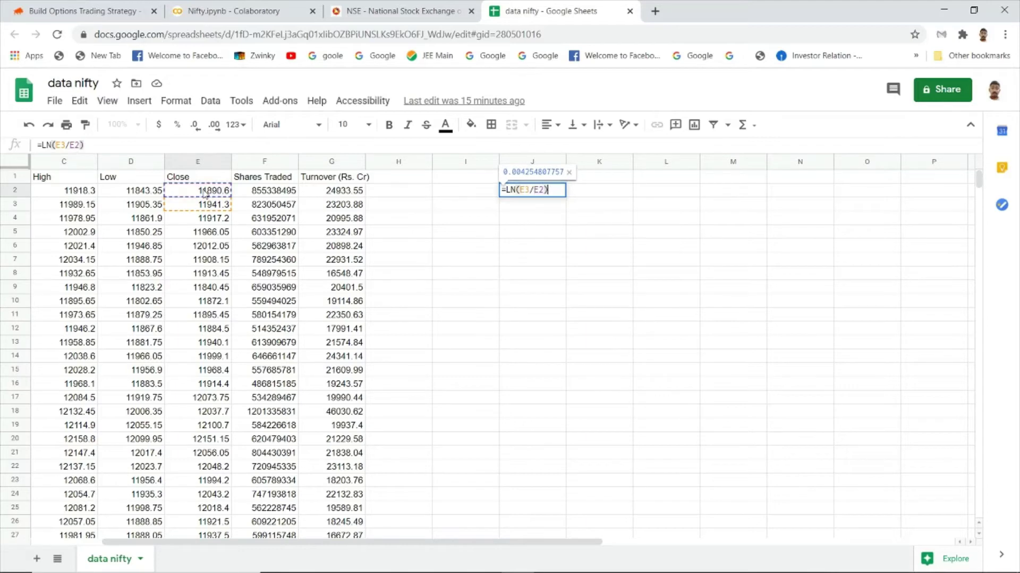
key("Return")
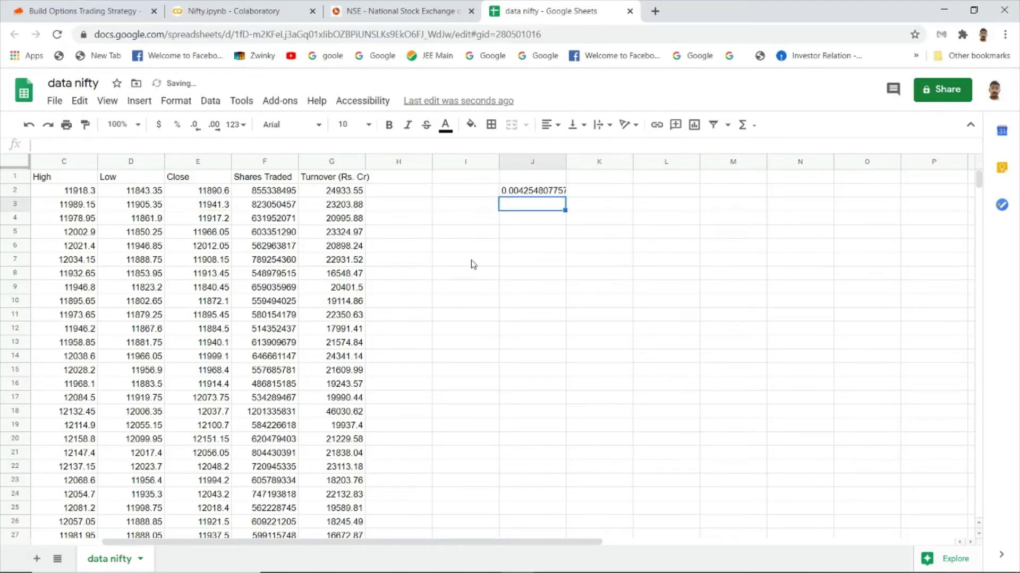
Step: Fill the log-return formula from J2 down column J to row 232 and check the formula in J4
left_click(522, 193)
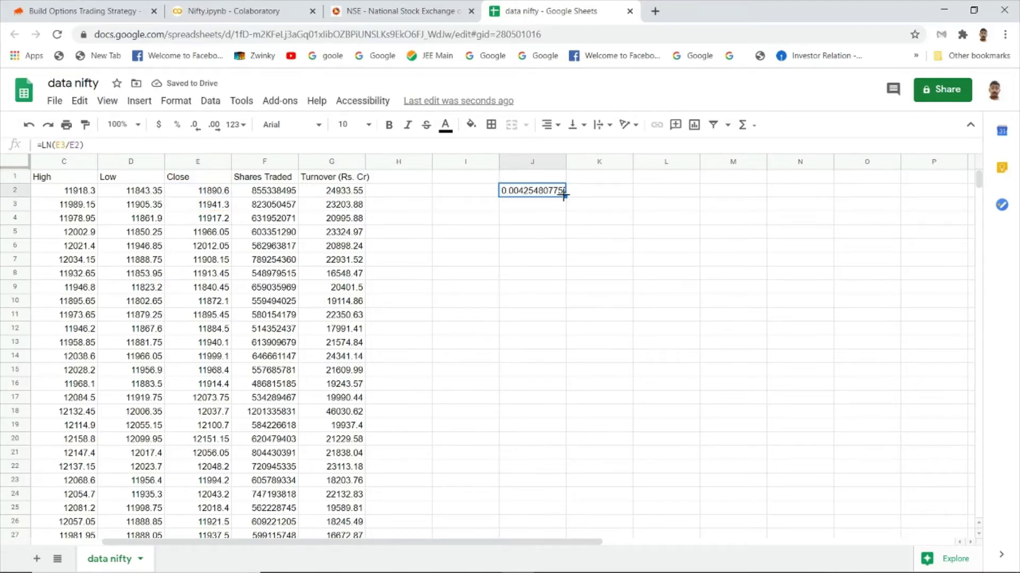
left_click_drag(564, 195, 533, 266)
scroll(549, 278, "up", 15)
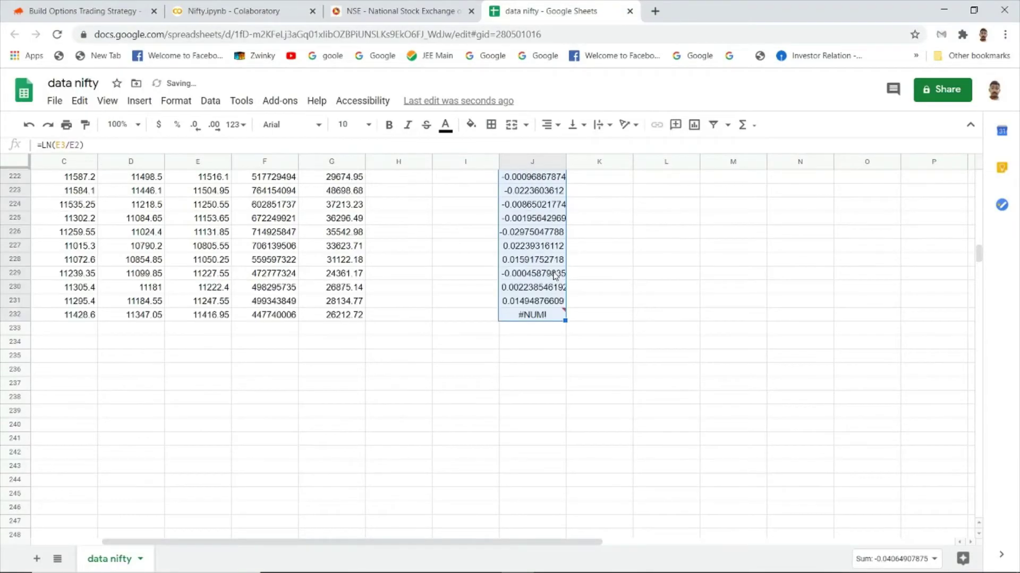
scroll(520, 273, "up", 20)
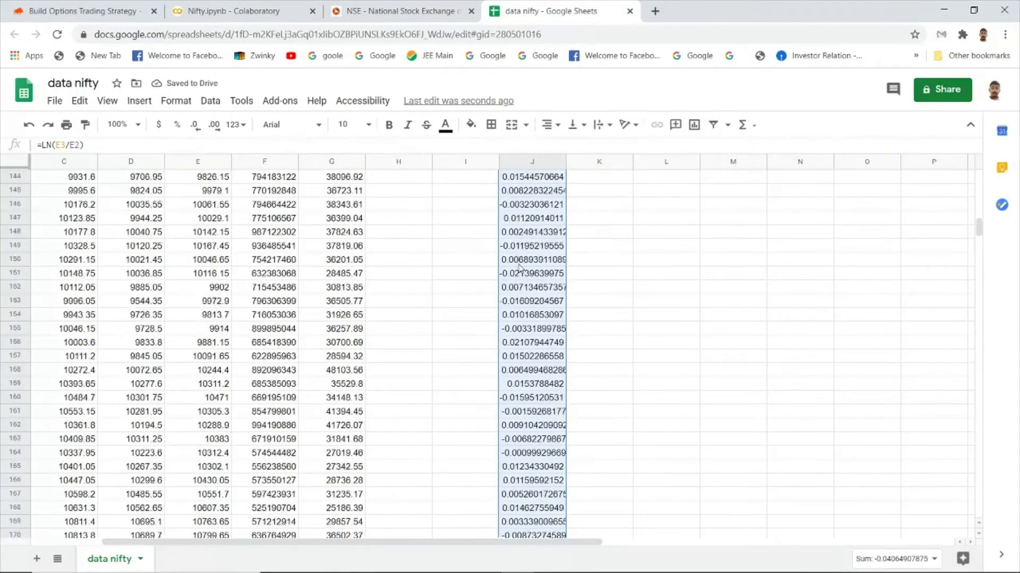
scroll(505, 260, "up", 18)
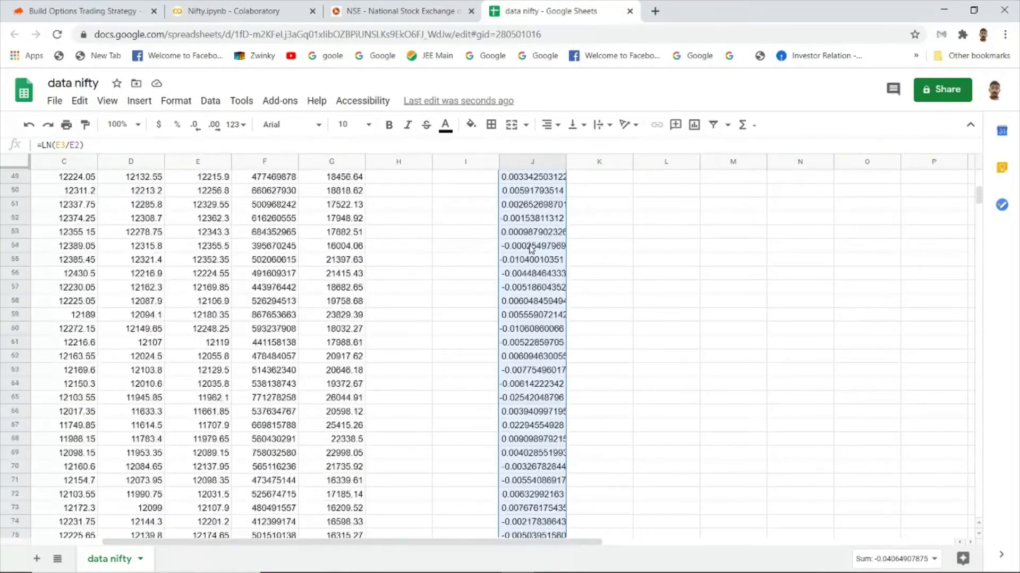
left_click(528, 218)
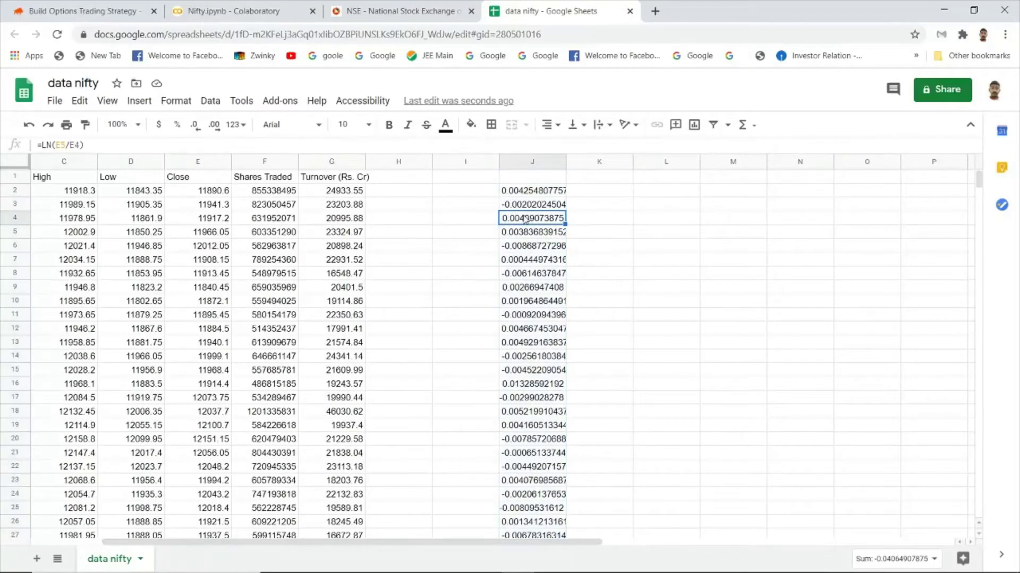
Step: Return to the Nifty.ipynb notebook and review the logreturn calculation and the nifty.std() line in niftypredict
left_click(276, 10)
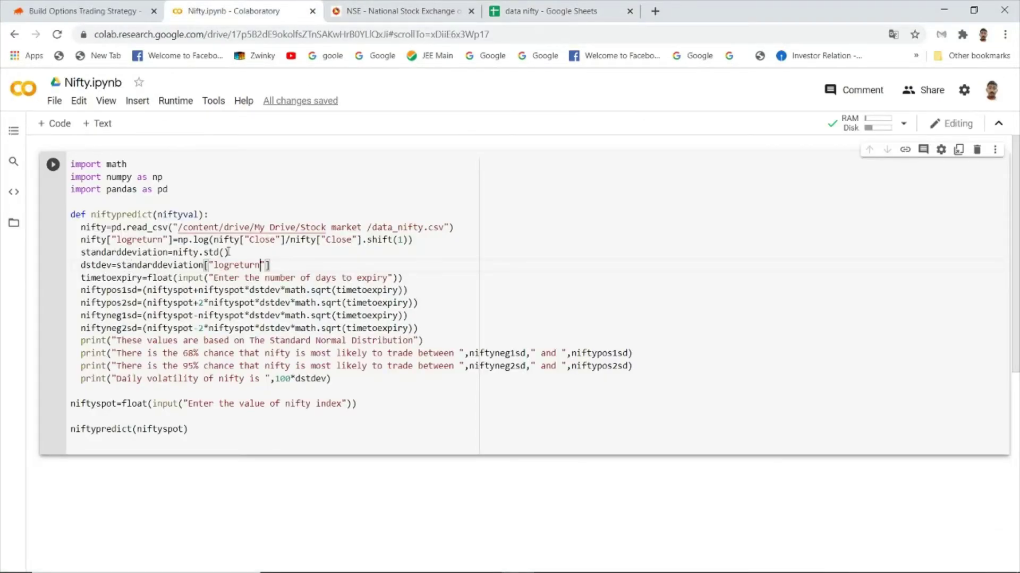
left_click_drag(81, 240, 413, 239)
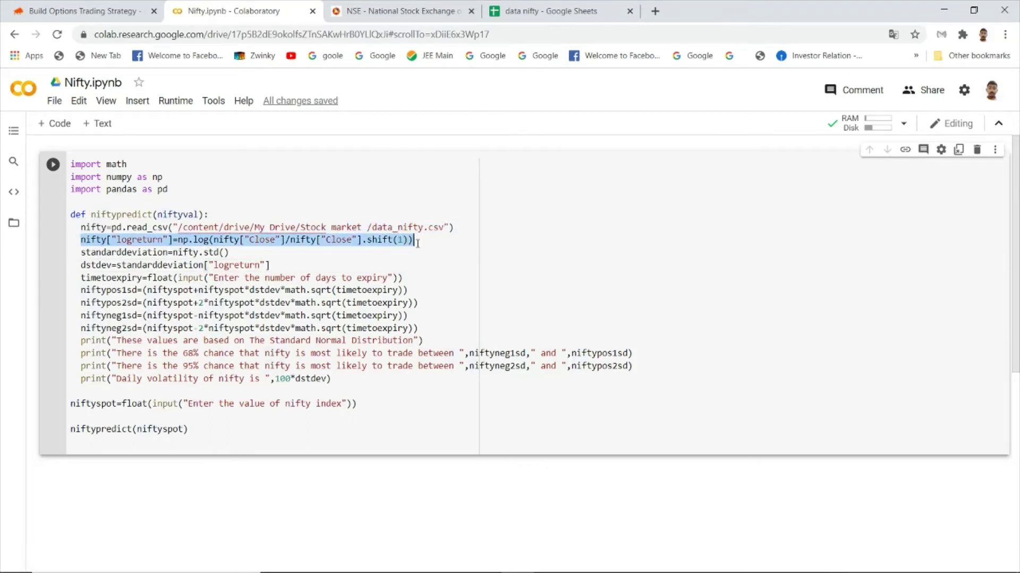
key("Right")
left_click_drag(75, 253, 247, 253)
left_click(243, 256)
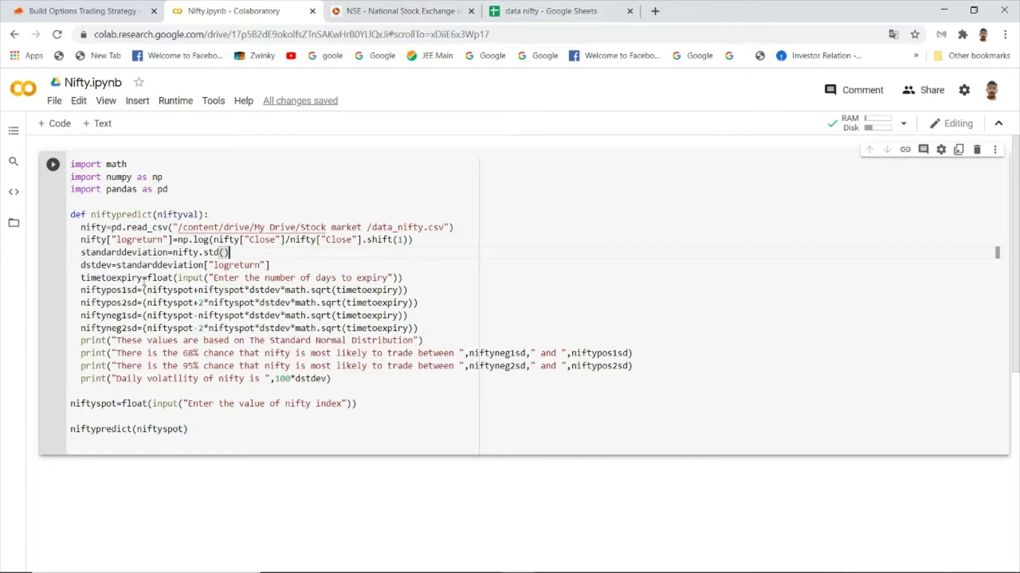
Step: In the data nifty sheet, enter =STDEV(J2:J231) in cell L6 to calculate the standard deviation of the log returns
left_click(516, 10)
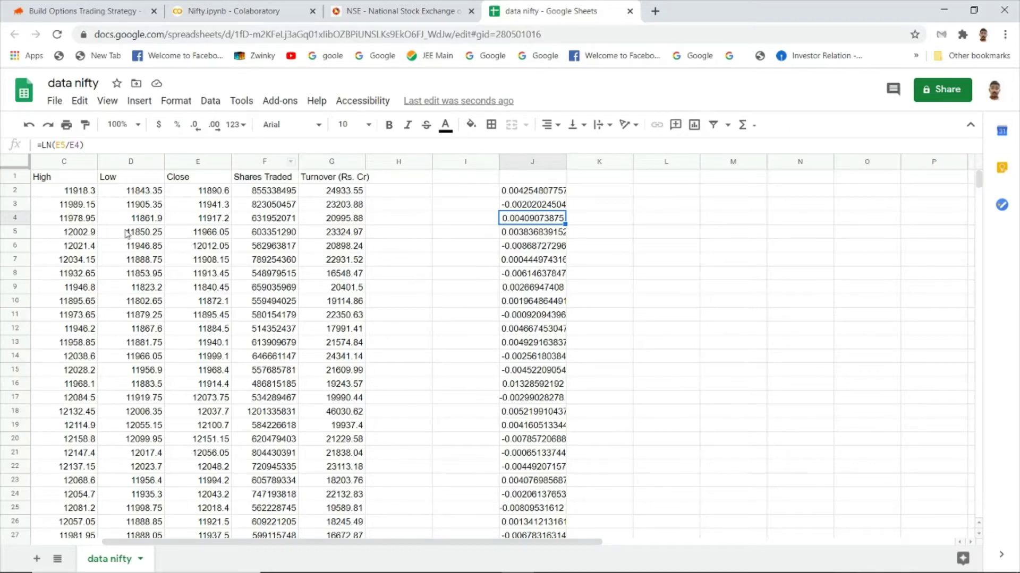
left_click_drag(507, 191, 529, 304)
left_click(596, 192)
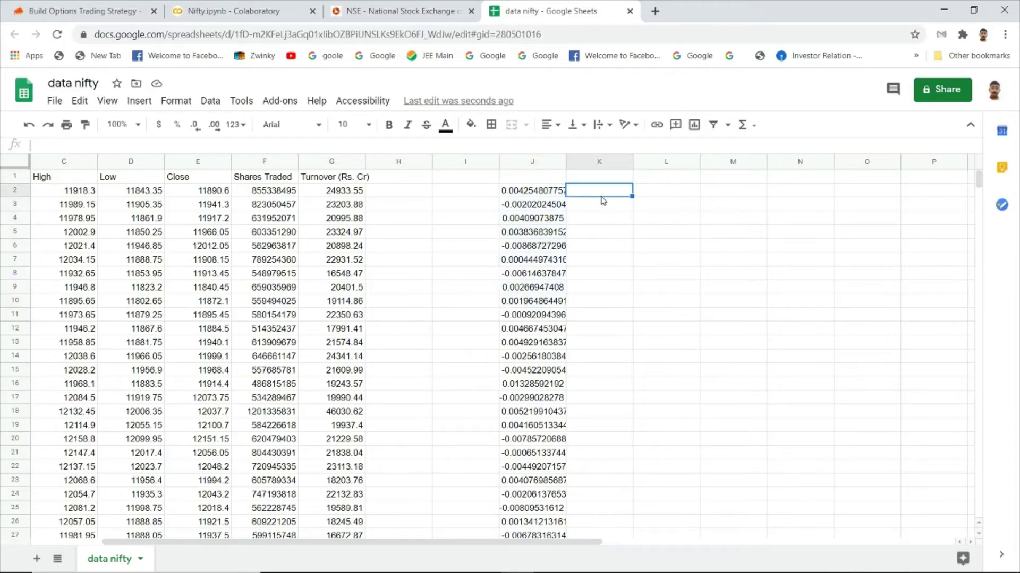
left_click(646, 249)
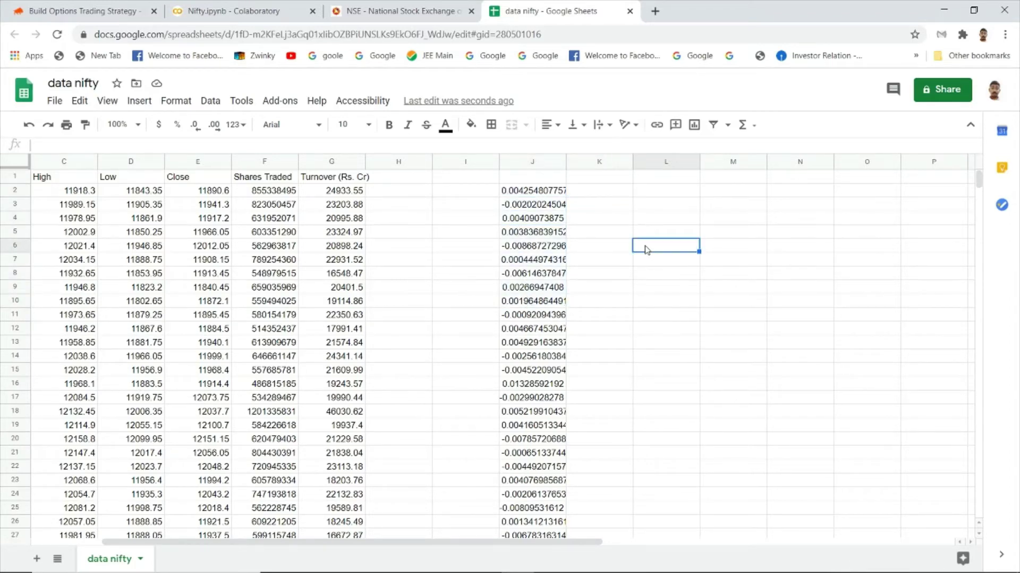
type("=STD")
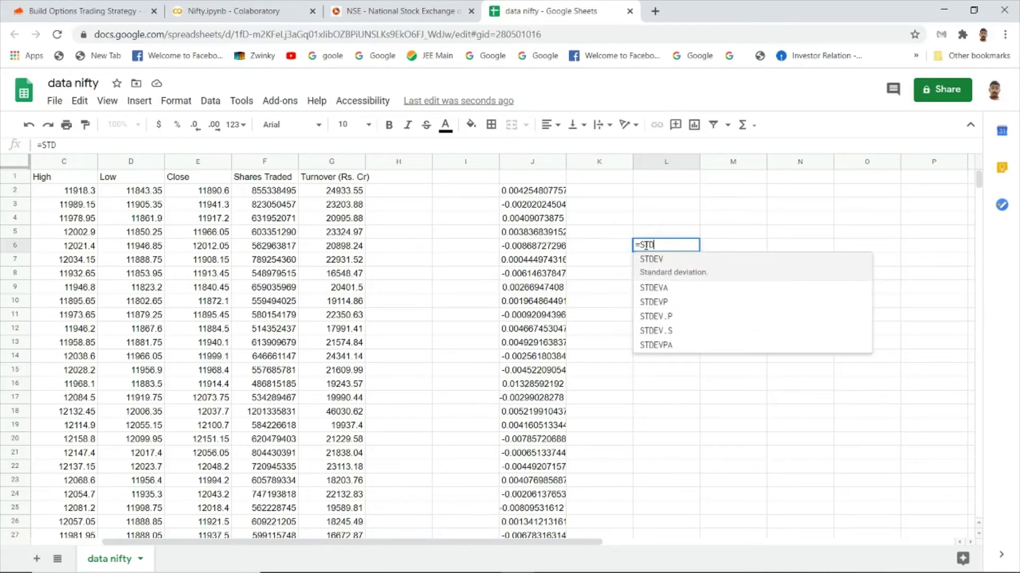
key("Tab")
left_click_drag(505, 192, 524, 352)
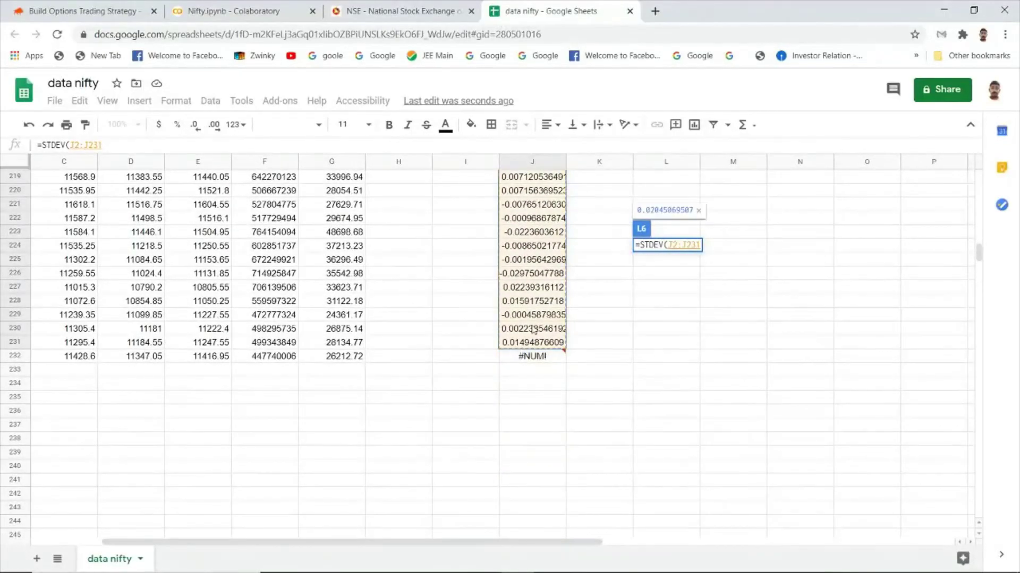
type(")")
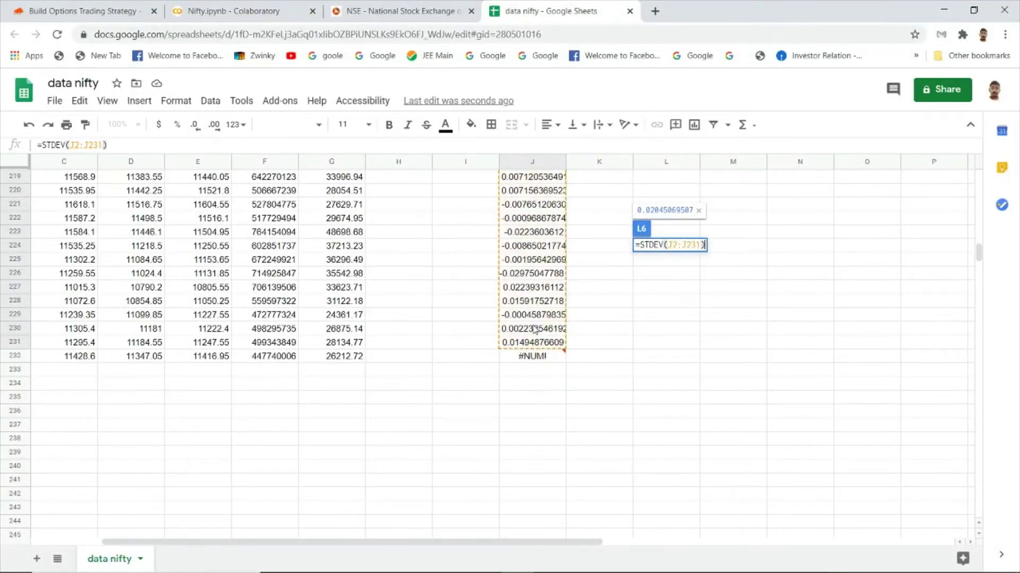
key("Return")
scroll(586, 387, "up", 2)
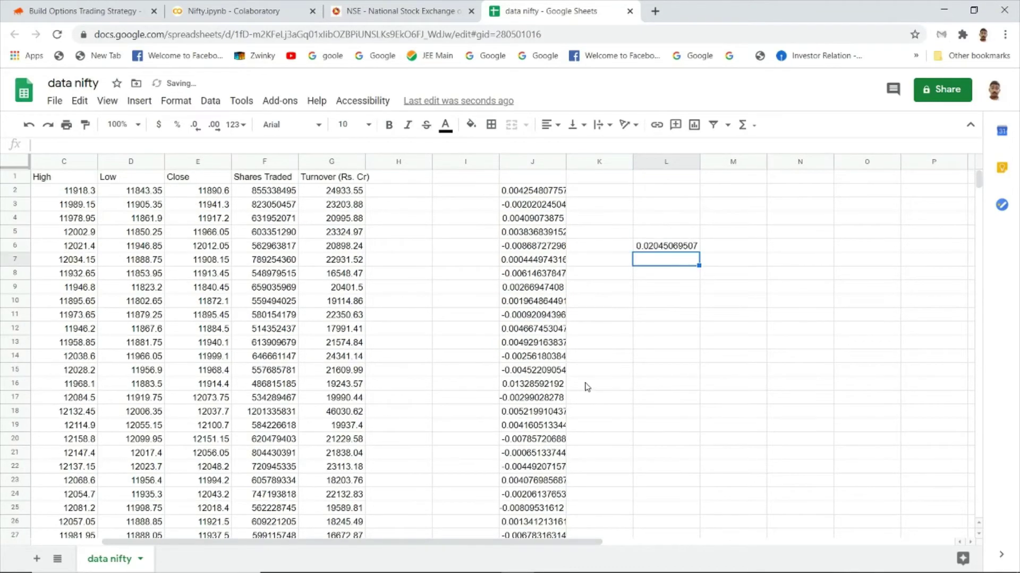
left_click(650, 247)
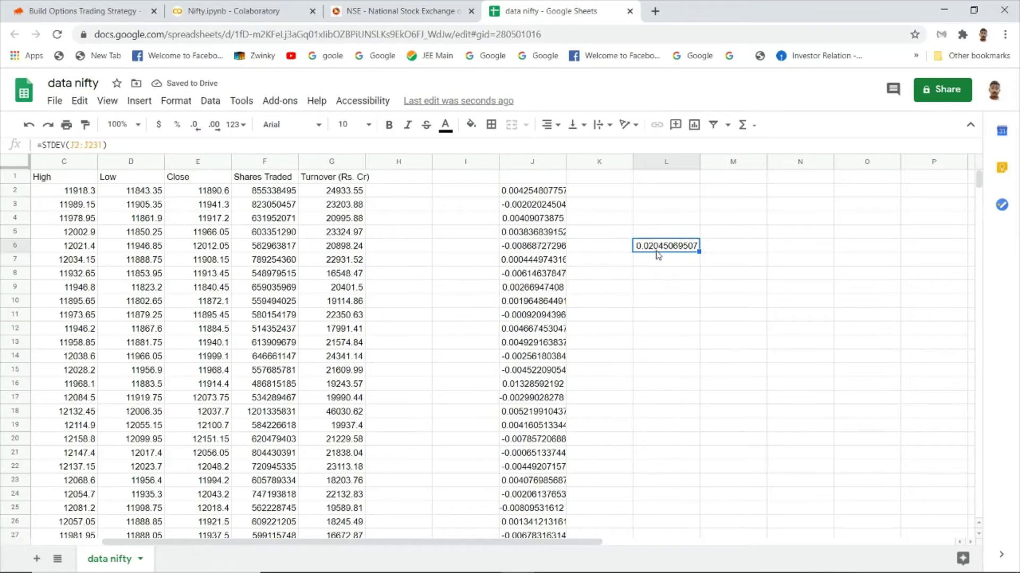
Step: Enter =100*L6 in cell L8 to express the daily volatility as a percentage
left_click(657, 259)
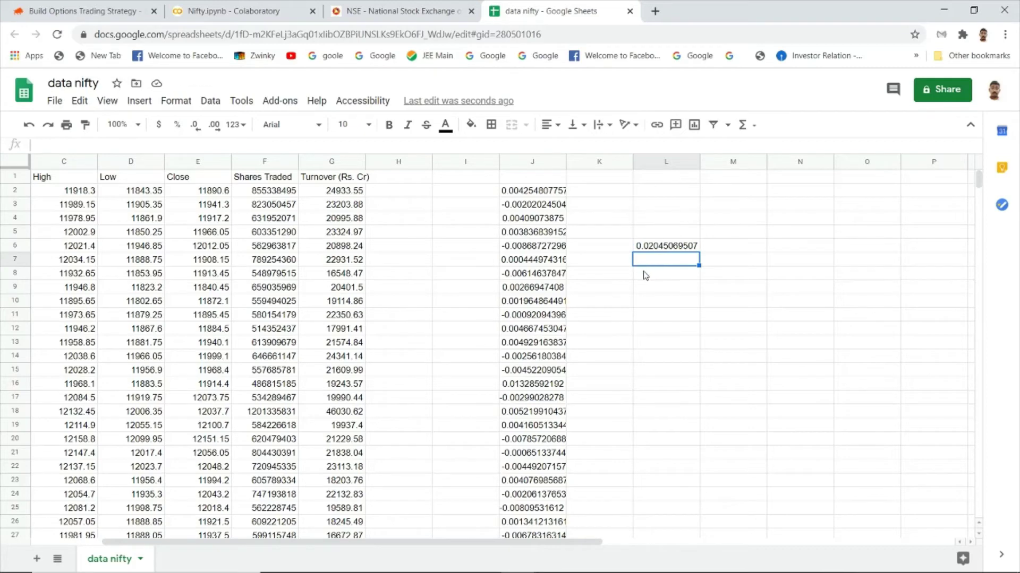
left_click(646, 278)
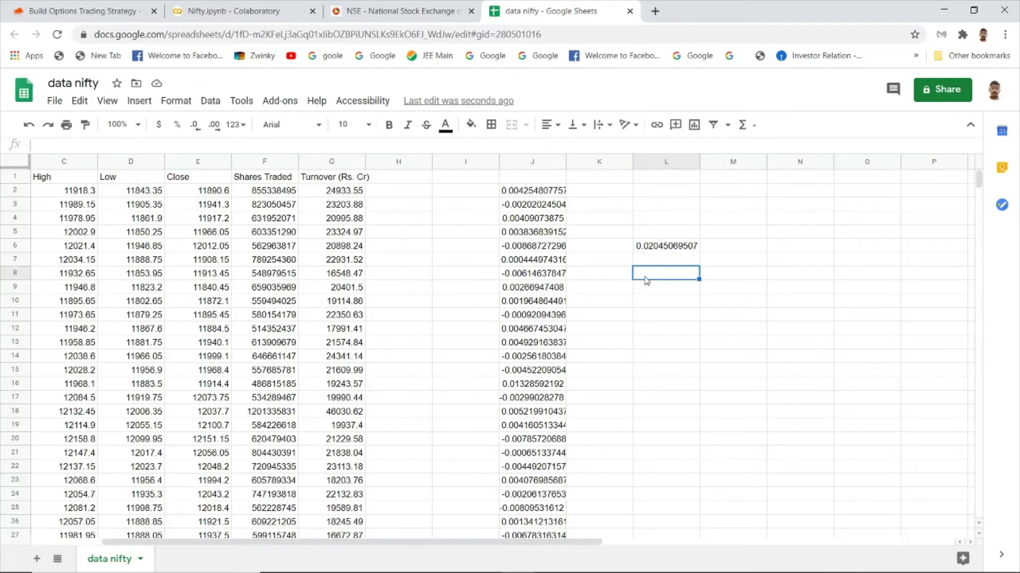
type("=")
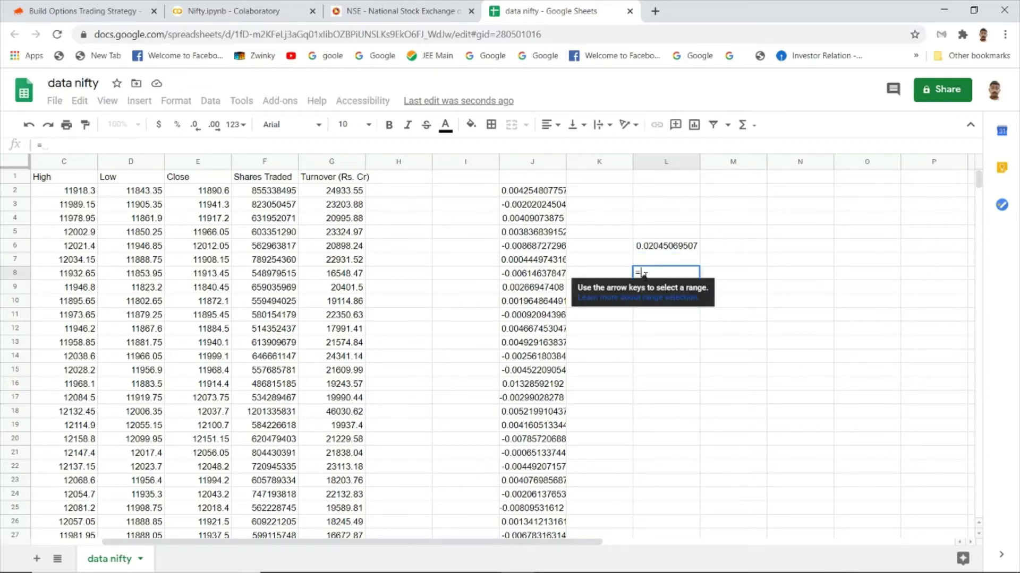
type("100*")
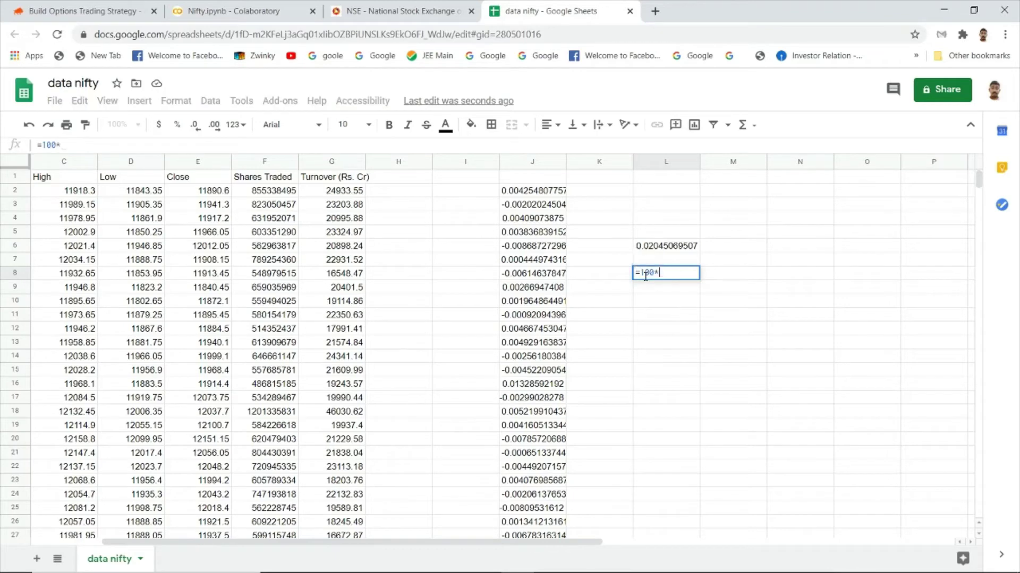
left_click(645, 248)
key("Return")
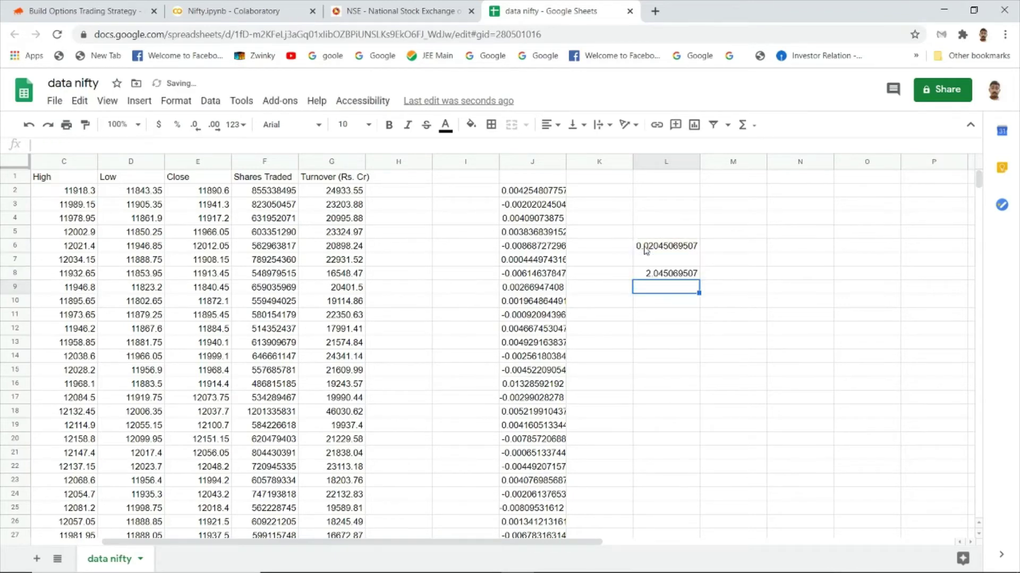
left_click(661, 274)
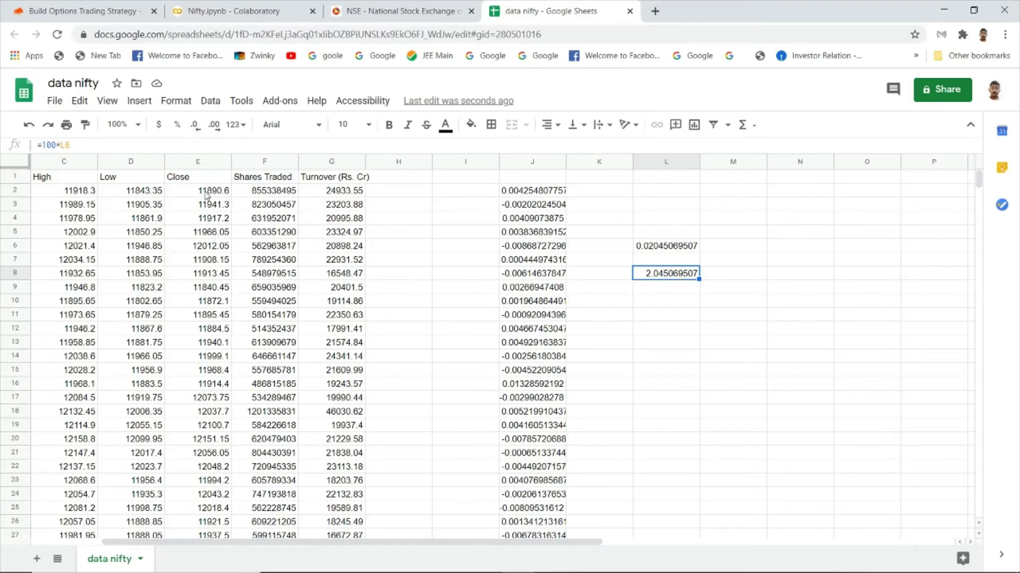
Step: Switch back to the Nifty.ipynb notebook and examine the dstdev line that extracts the logreturn standard deviation
left_click(182, 7)
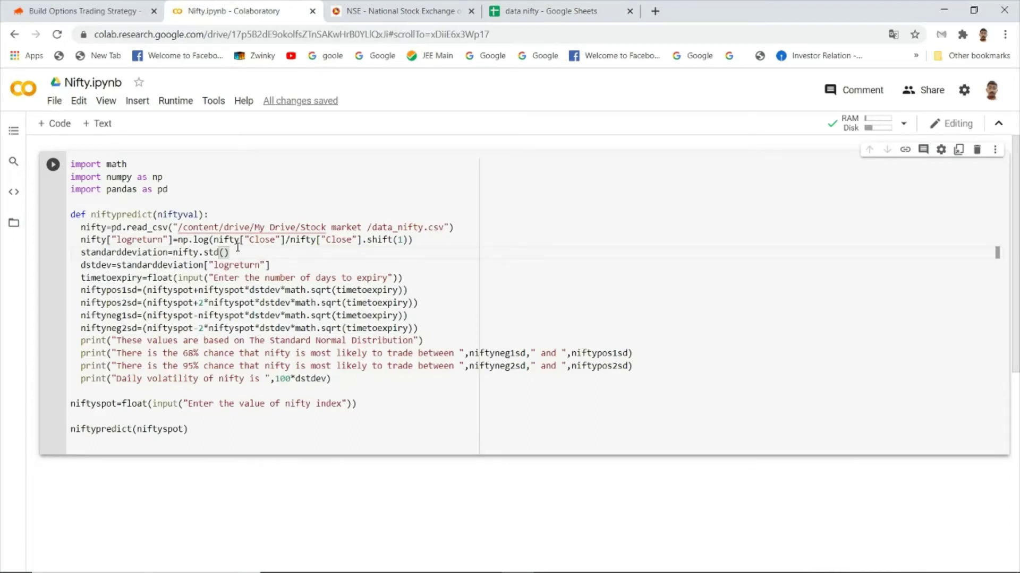
left_click_drag(272, 265, 111, 264)
left_click(101, 265)
left_click(101, 264)
Step: Examine the days-to-expiry input, the formulas for the one and two standard deviation bounds, and the niftypredict call
left_click(425, 282)
left_click(416, 290)
left_click(425, 304)
left_click(418, 329)
left_click(409, 316)
left_click(418, 303)
left_click(418, 328)
left_click(408, 316)
left_click(210, 440)
Step: Run the prediction cell with the Nifty index value 11762, looked up in Sensibull, and 4 days to expiry
left_click(53, 165)
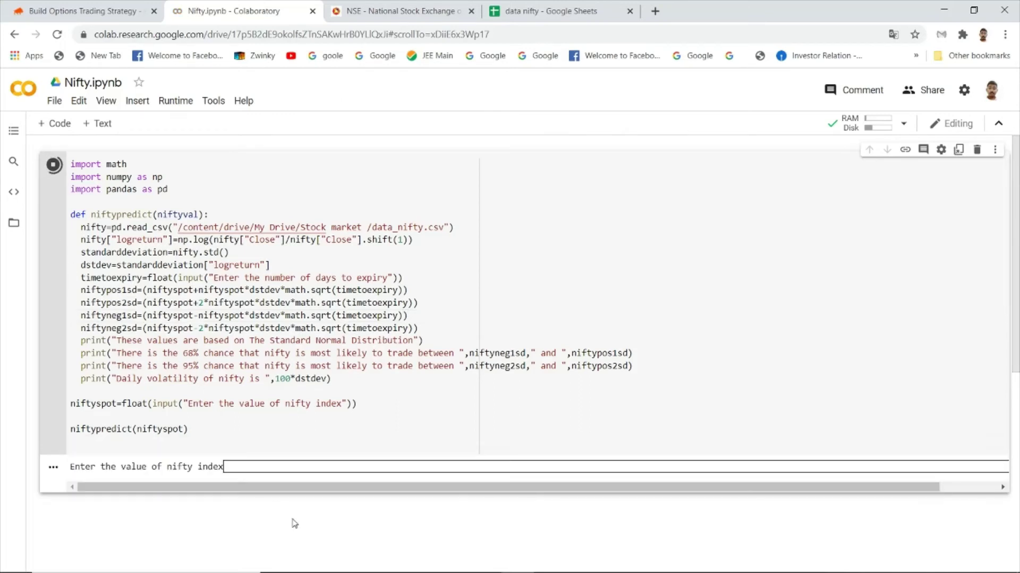
left_click(79, 9)
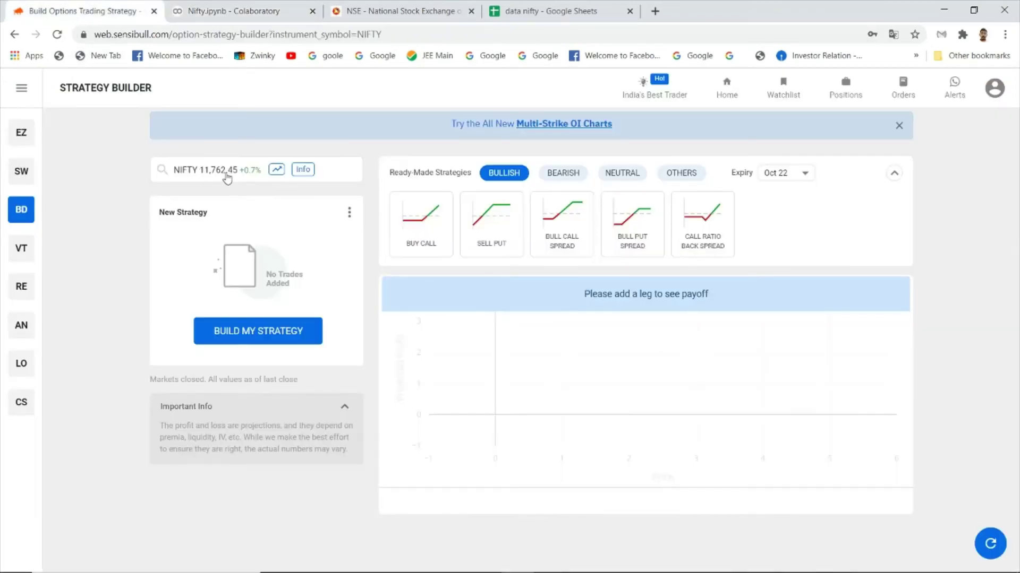
left_click(244, 5)
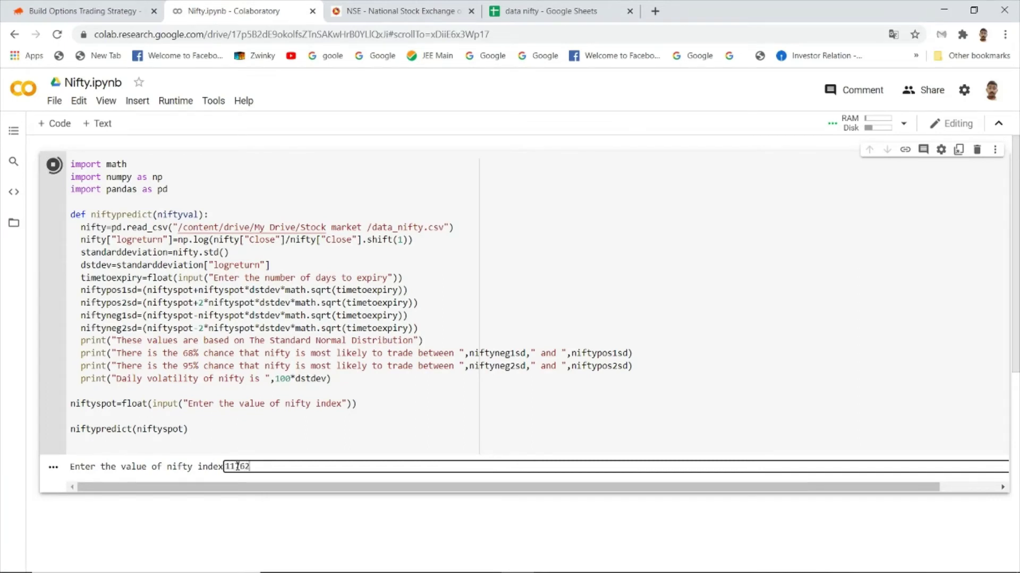
key("Return")
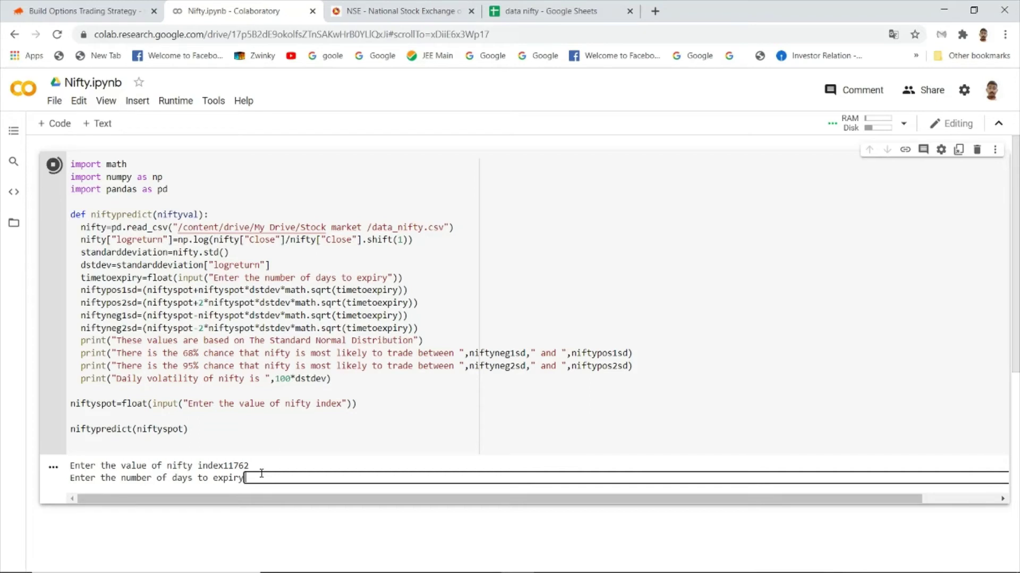
type("4")
key("Return")
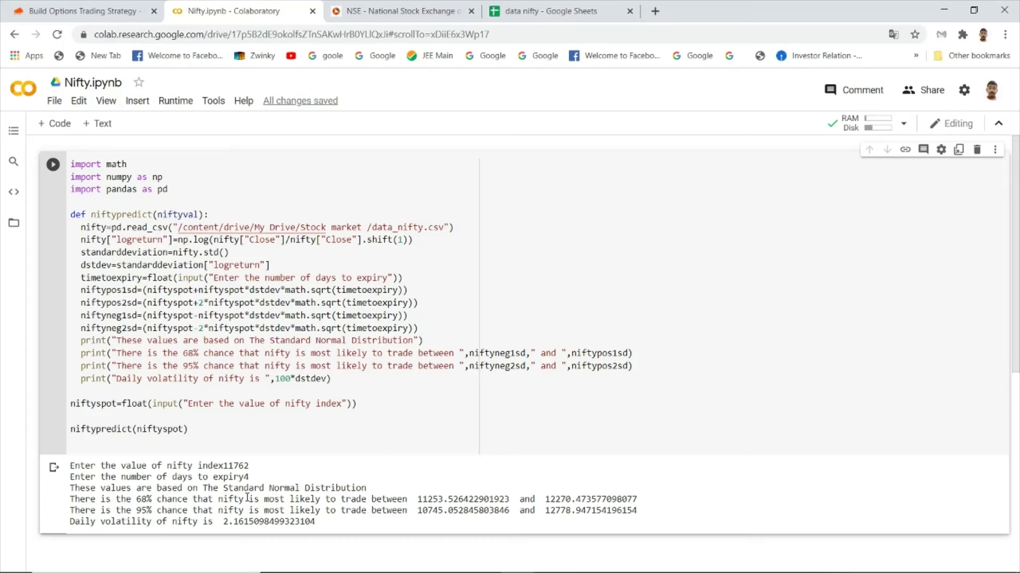
Step: Examine the predicted trading range for the 68% chance in the cell output
left_click_drag(420, 501, 640, 500)
left_click(652, 505)
left_click_drag(264, 500, 319, 500)
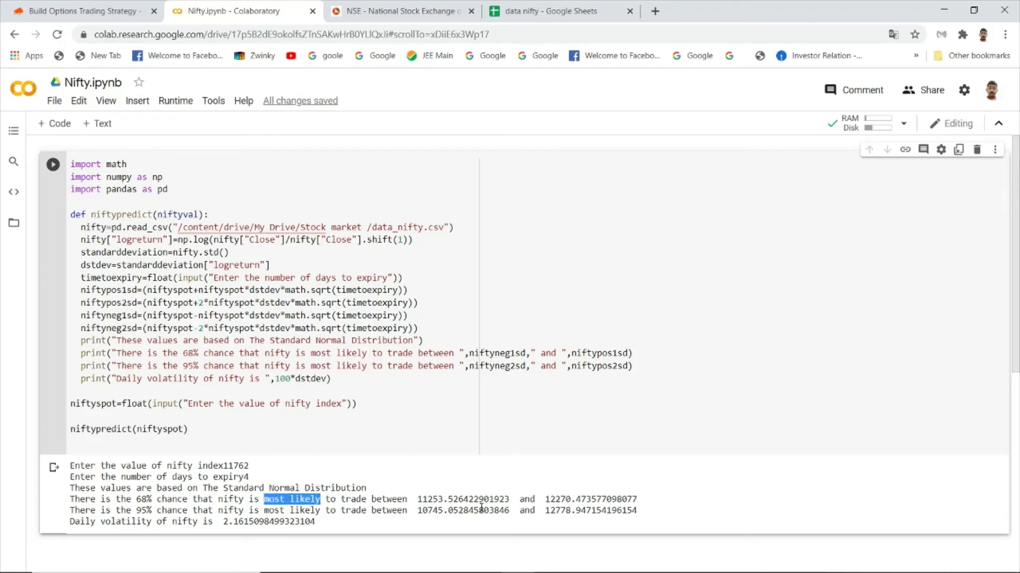
left_click_drag(417, 500, 633, 500)
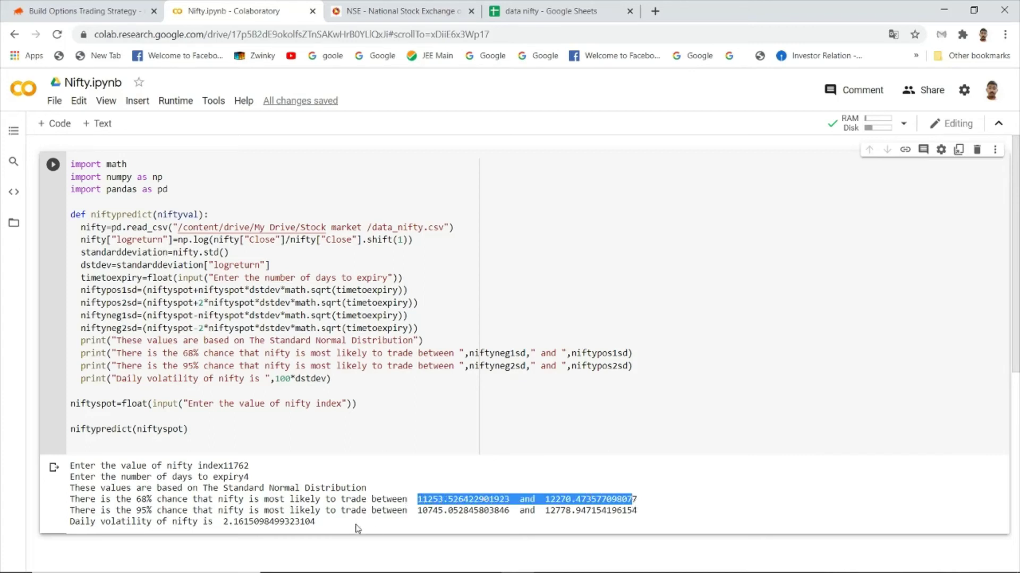
Step: Examine the 95% chance trading range in the output and compare it with the 68% range
left_click_drag(137, 514, 152, 514)
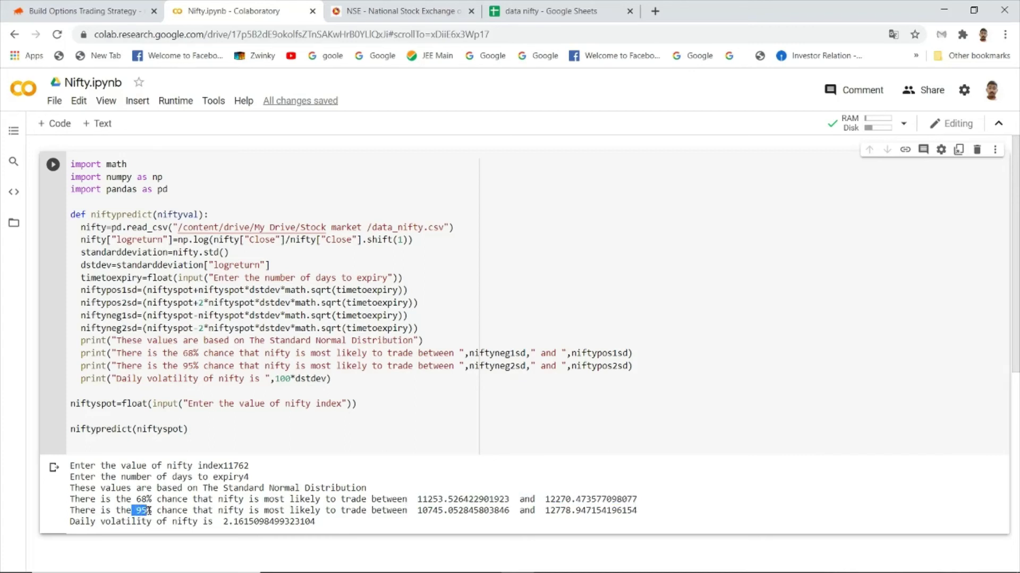
left_click(420, 509)
left_click_drag(420, 508, 640, 518)
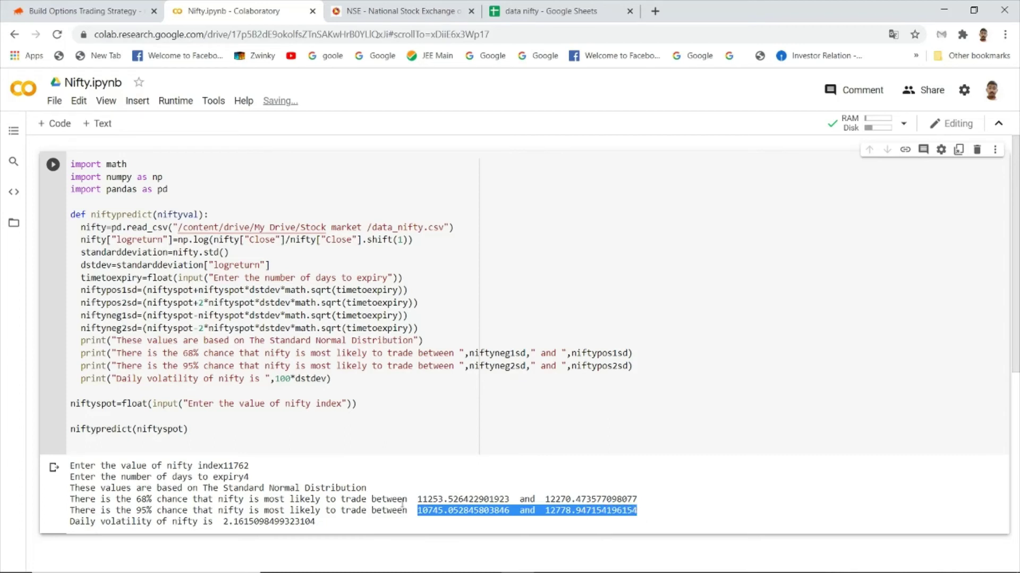
left_click_drag(412, 499, 642, 505)
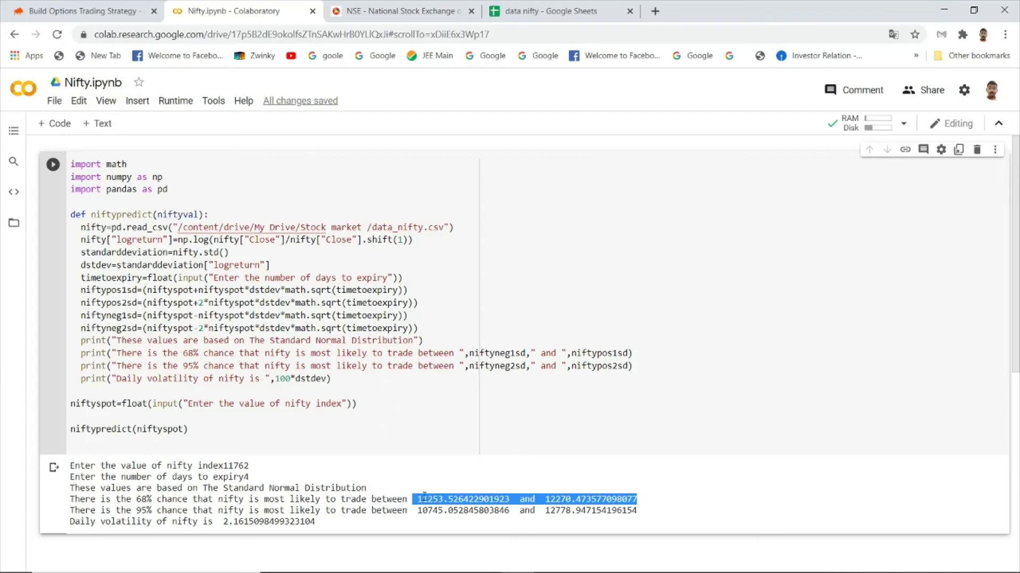
Step: Switch to the Sensibull Strategy Builder and add a sold 12400 call for the Oct 22 expiry, one lot
left_click(101, 10)
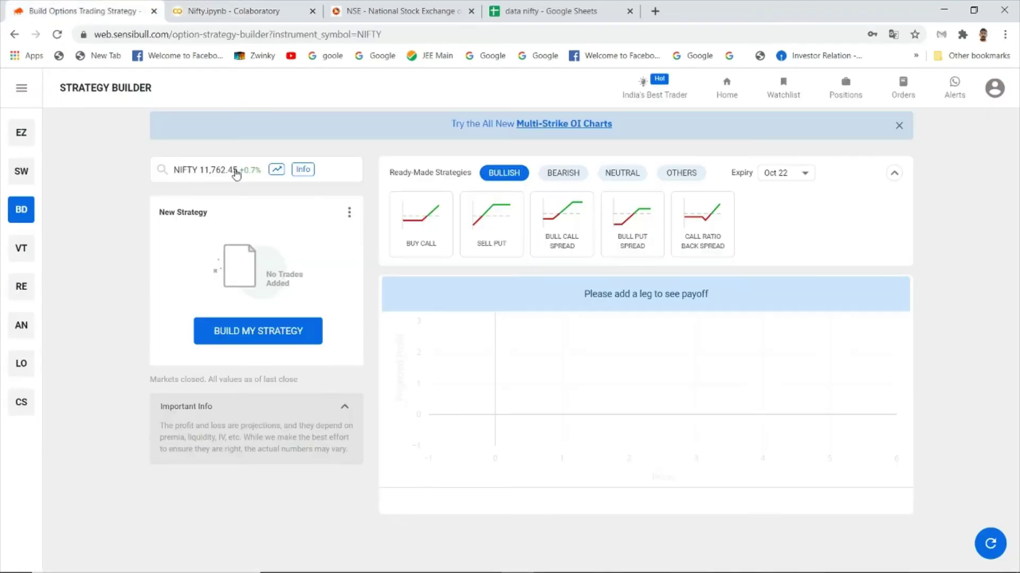
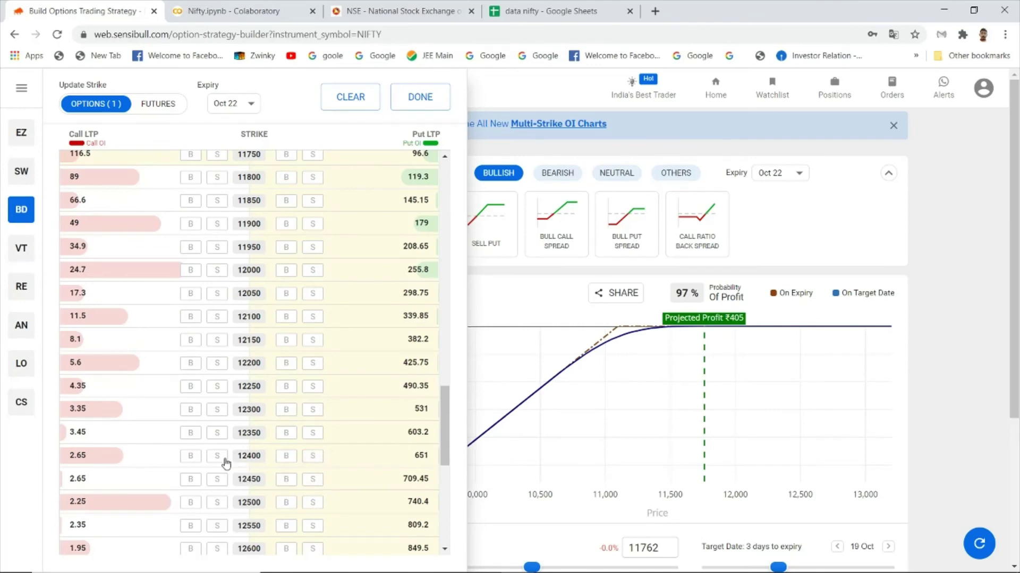
left_click(217, 457)
Step: Add one bought lot each of the 11000 put and the 12500 call to hedge the sold options
scroll(271, 437, "up", 3)
scroll(272, 437, "up", 4)
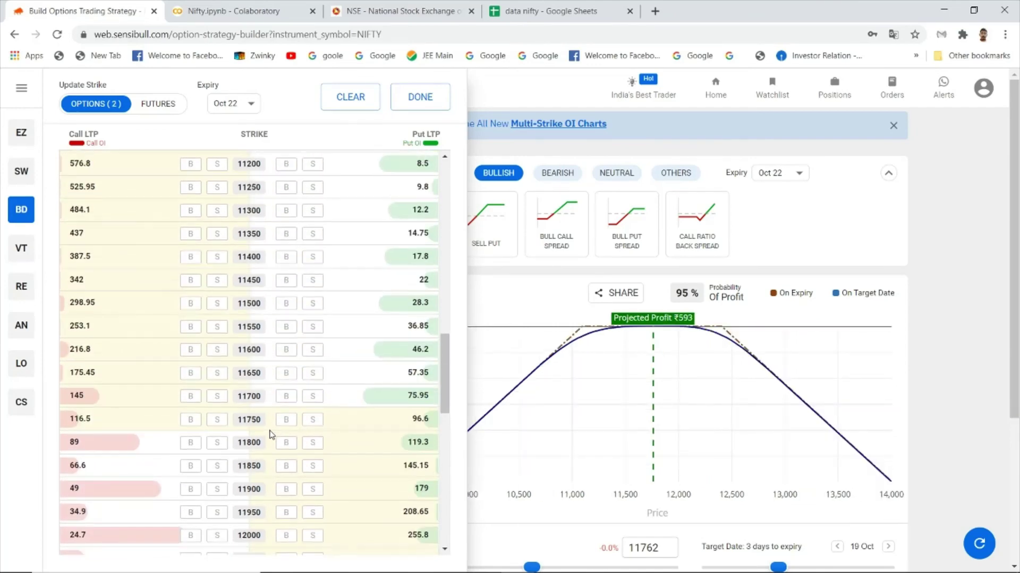
scroll(270, 428, "up", 3)
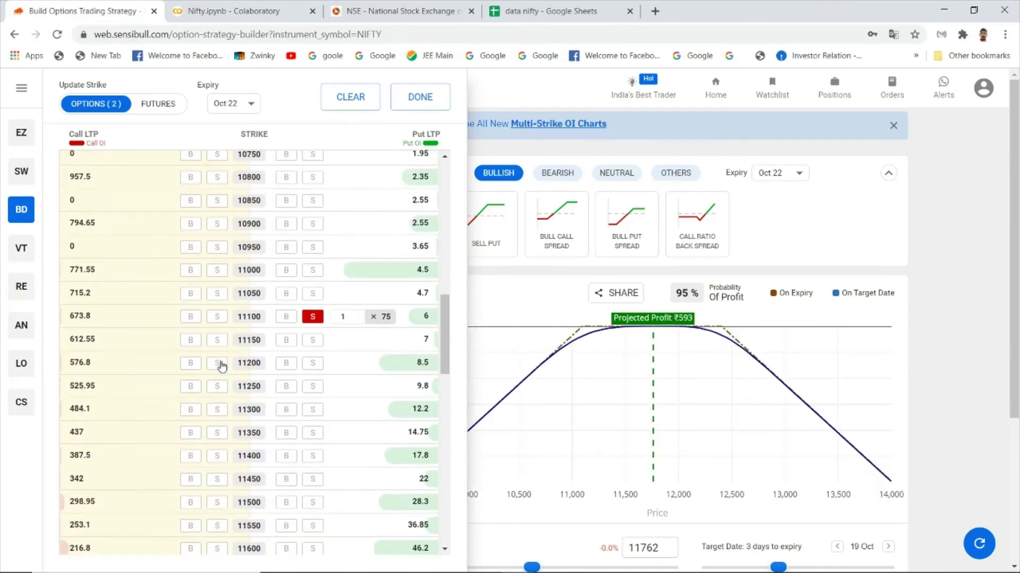
left_click(287, 271)
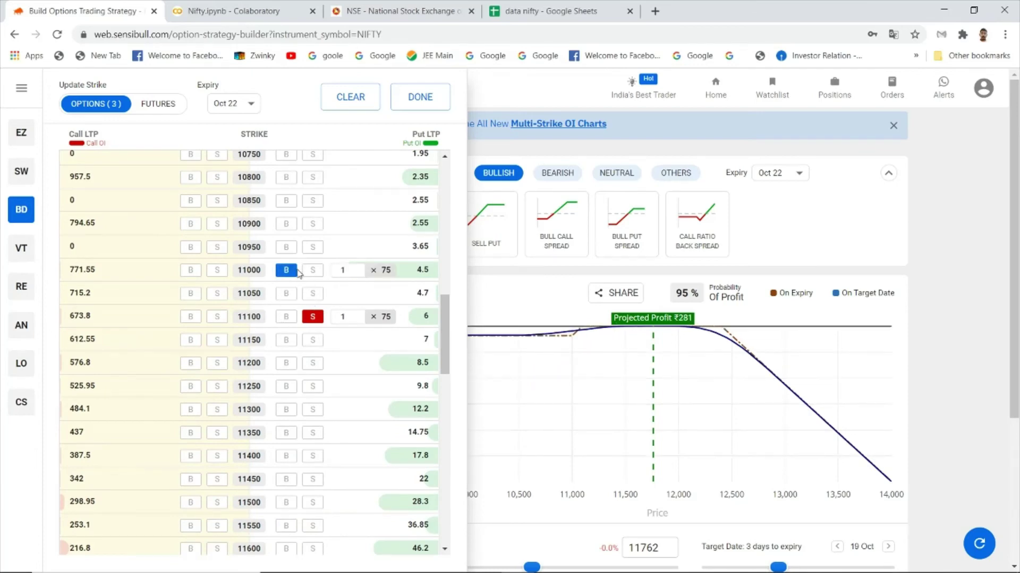
scroll(291, 286, "down", 6)
scroll(291, 300, "down", 5)
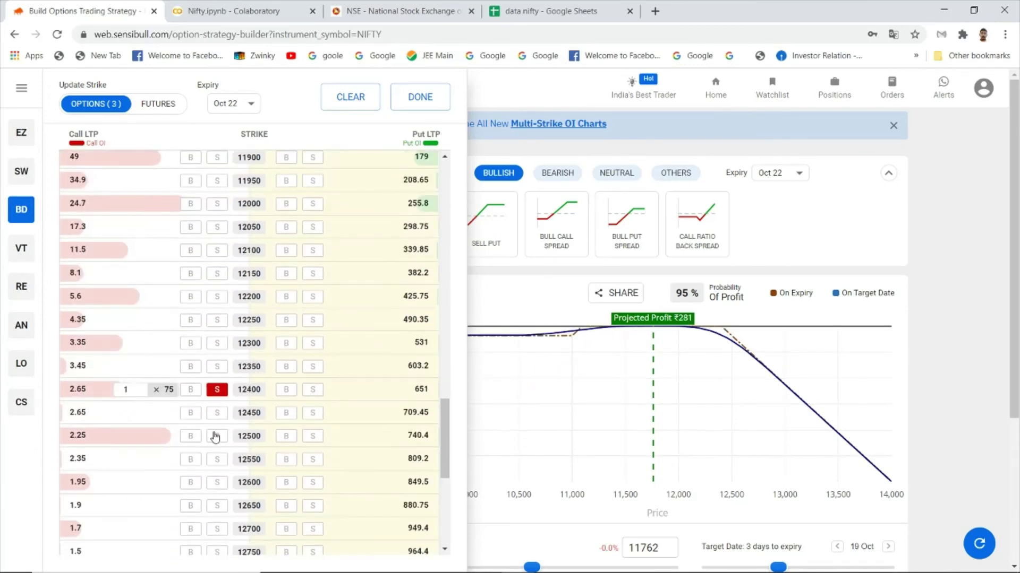
left_click(192, 436)
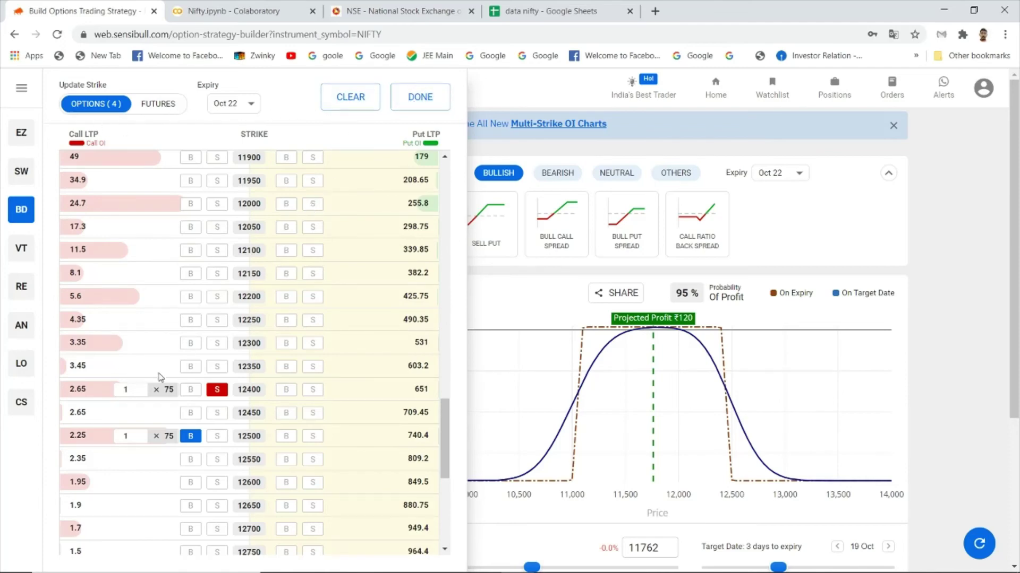
Step: Set the quantity of the sold 12400 call and the bought 12500 call to 10 lots each
left_click(131, 393)
type("0")
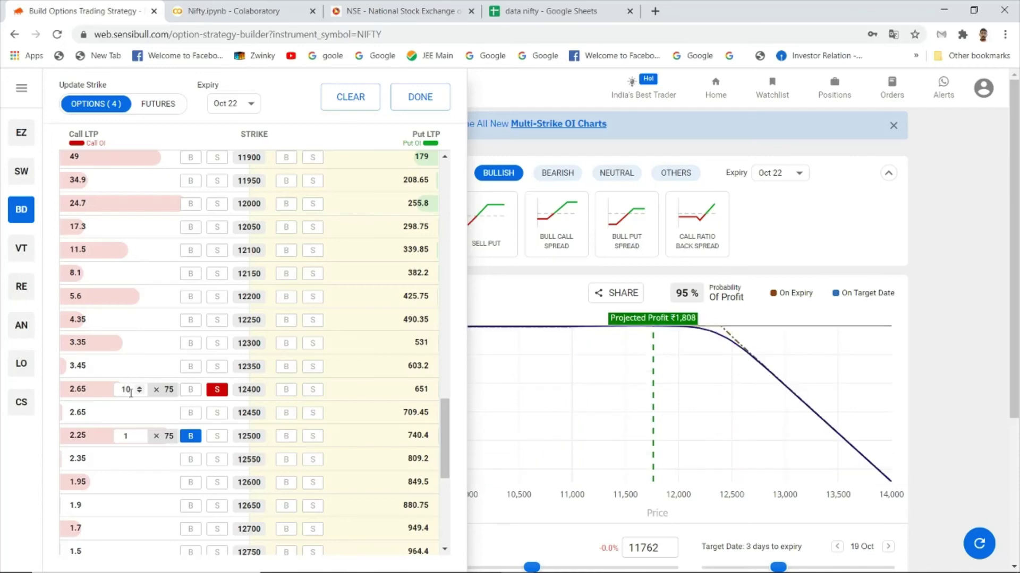
left_click(131, 440)
type("0")
Step: Set the bought 11000 put and the sold 11100 put to 10 lots each and apply the updated strikes
scroll(225, 438, "up", 10)
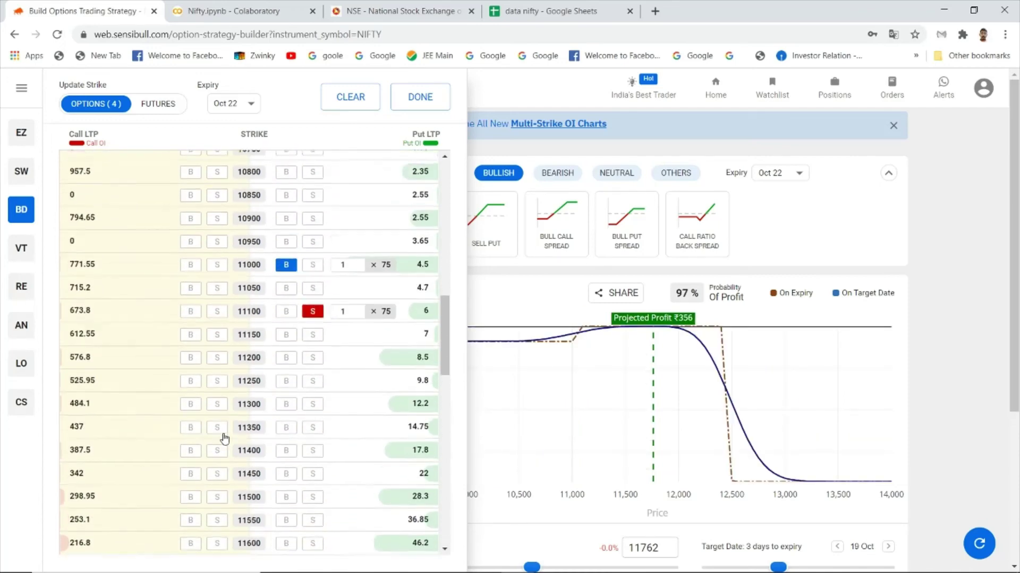
left_click(350, 270)
type("0")
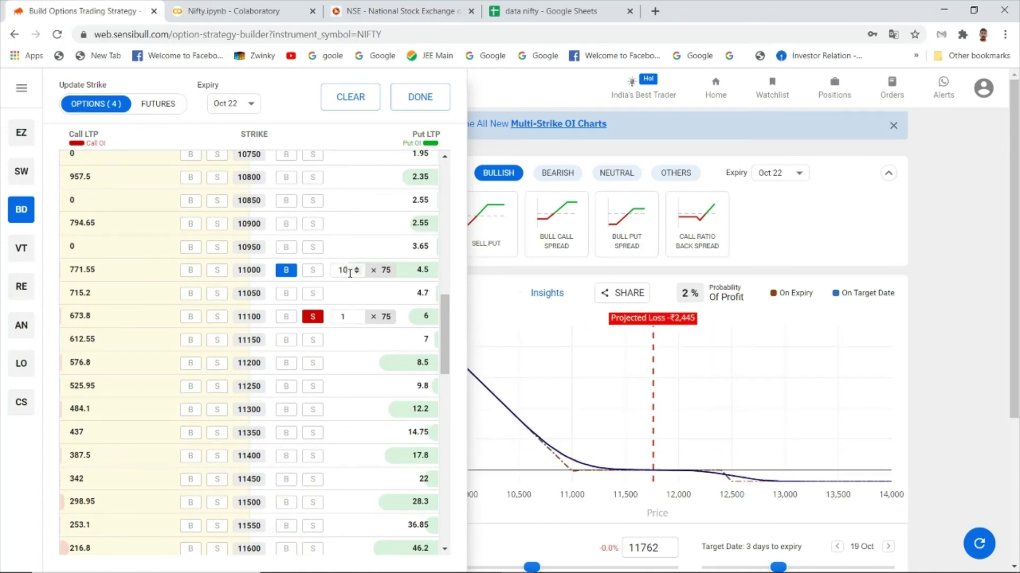
left_click(350, 317)
type("0")
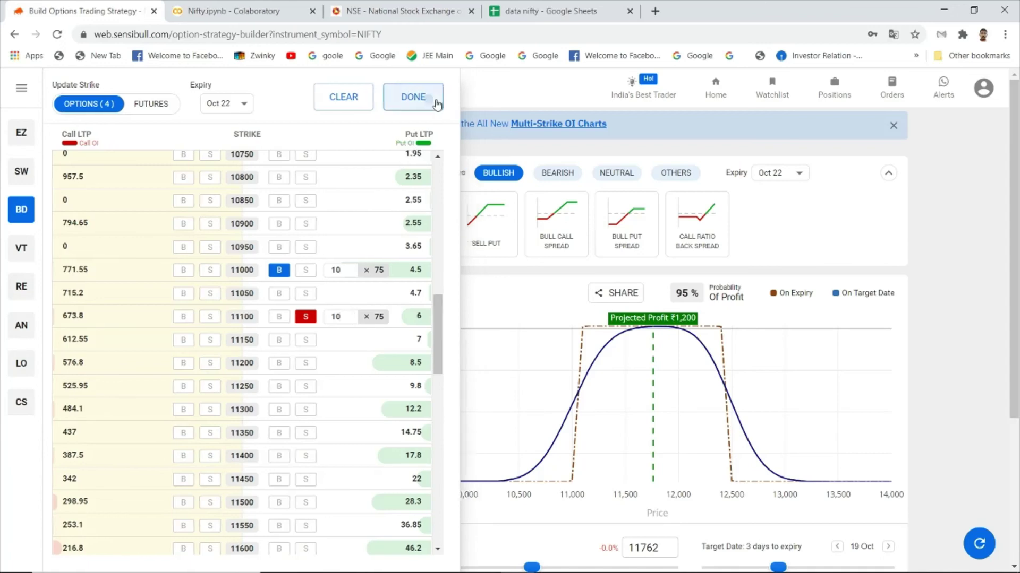
left_click(421, 96)
Step: Examine the maximum profit and the capital required in the strategy summary
scroll(564, 458, "down", 3)
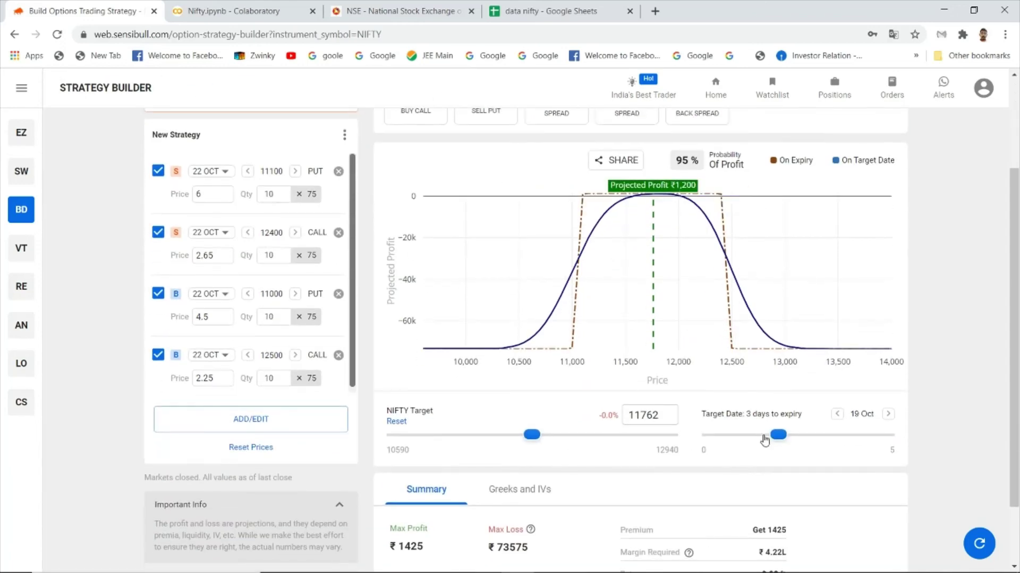
scroll(765, 436, "down", 2)
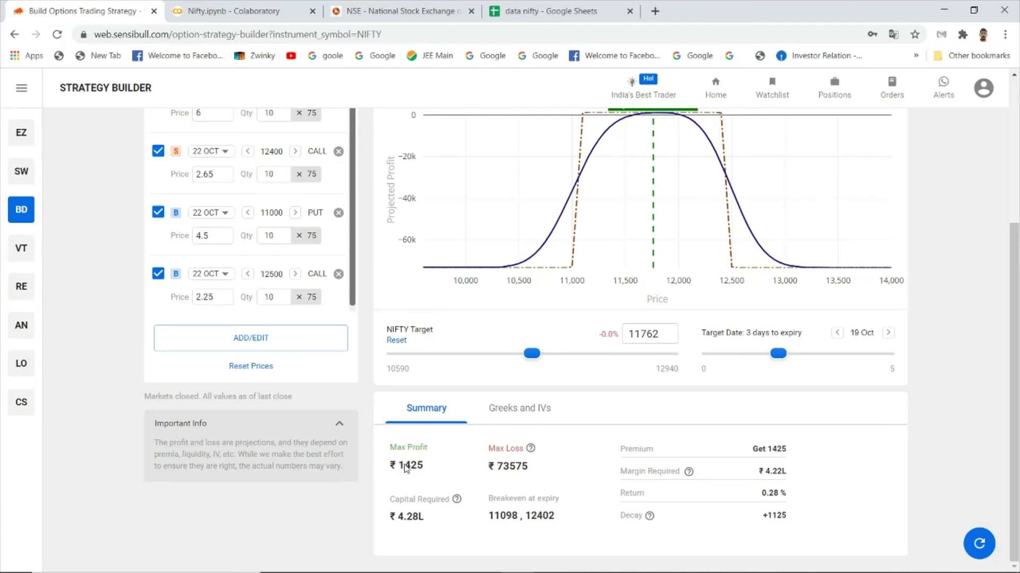
left_click_drag(405, 468, 437, 468)
left_click(436, 467)
left_click_drag(401, 518, 431, 521)
left_click(431, 522)
left_click_drag(399, 470, 428, 467)
left_click(428, 467)
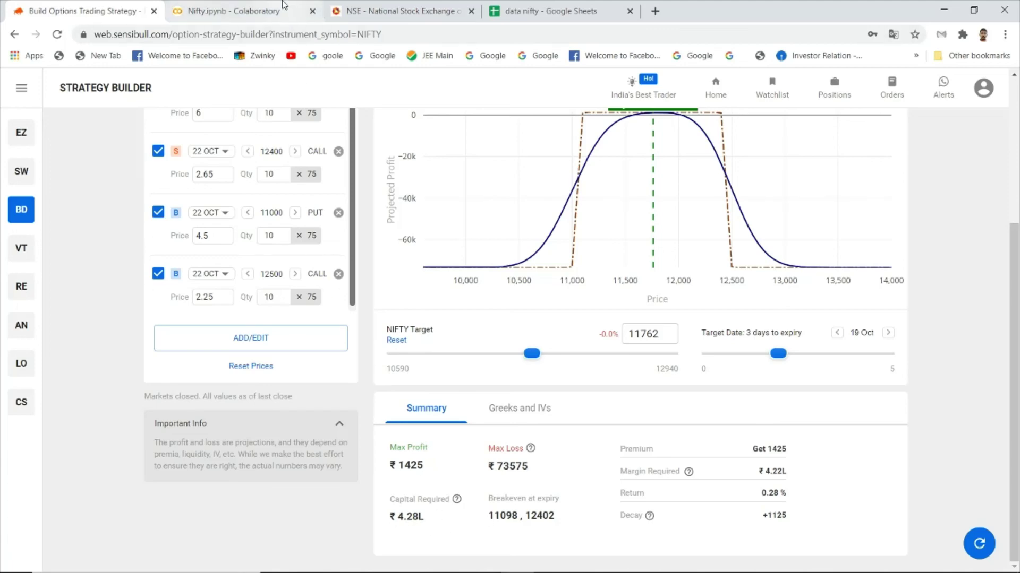
Step: Compare the daily volatility calculated in the data nifty sheet with the one printed by the Nifty.ipynb notebook in Colab
left_click(508, 5)
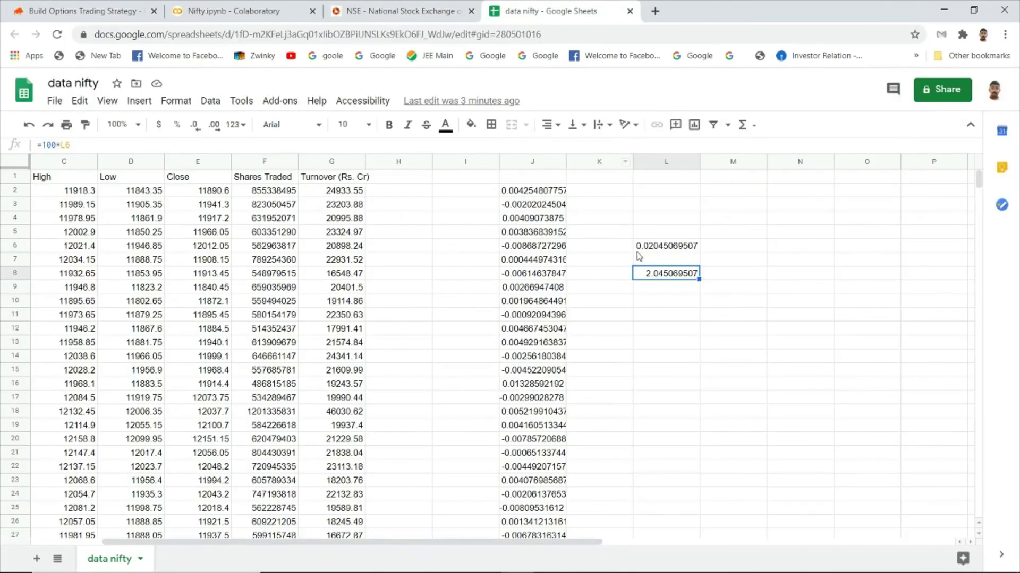
left_click(193, 7)
left_click(405, 378)
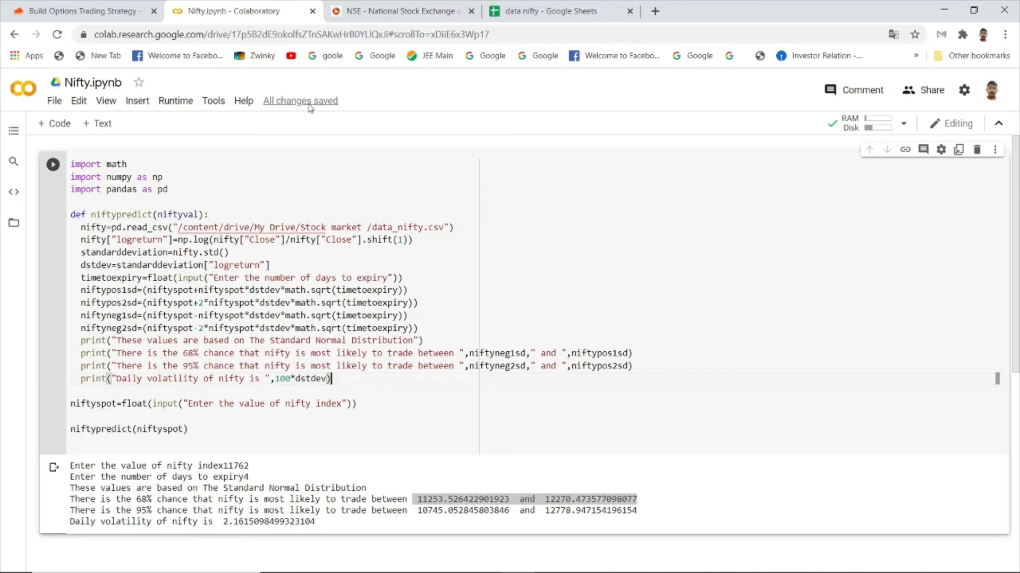
left_click(547, 10)
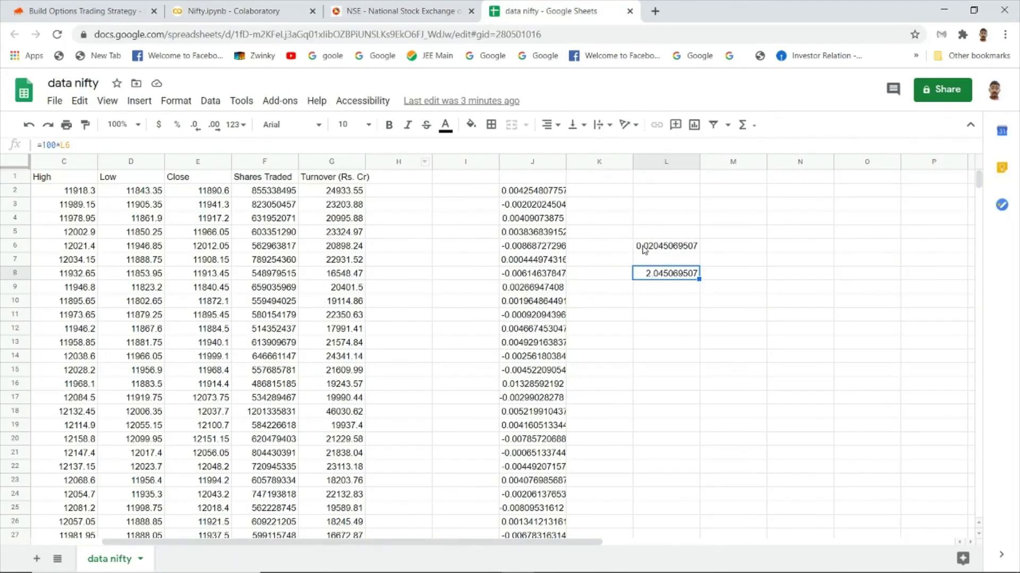
left_click(233, 10)
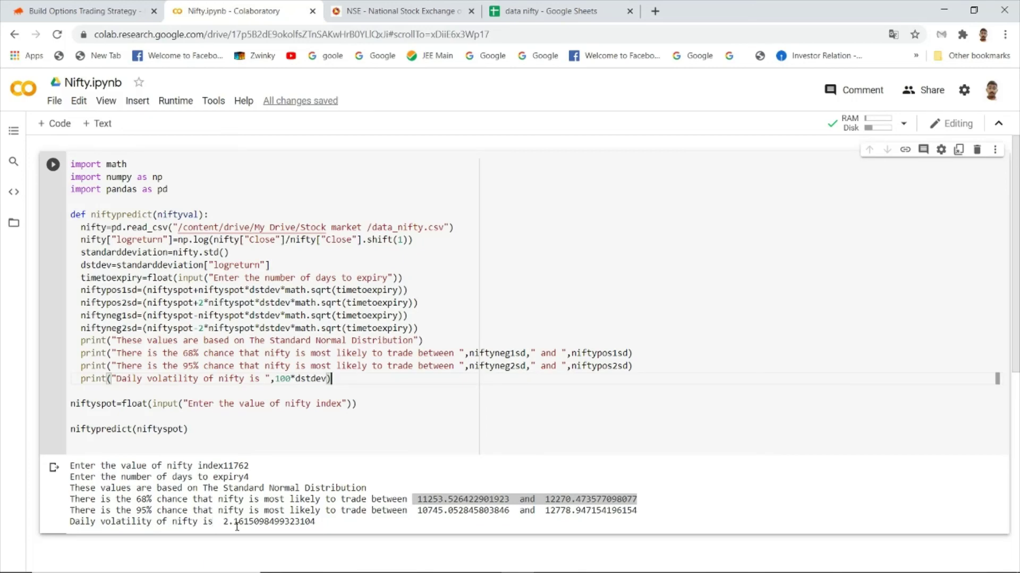
left_click(350, 430)
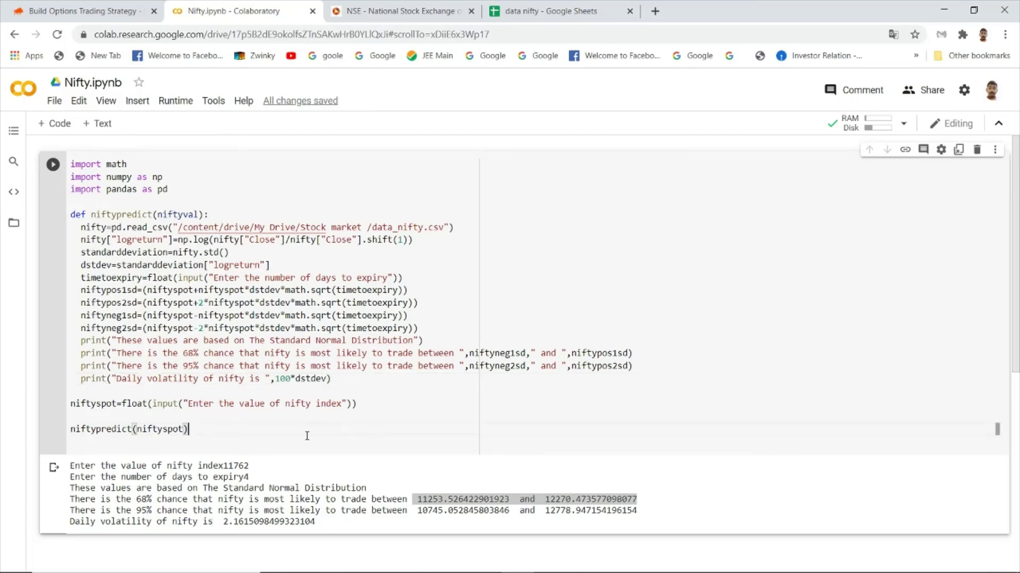
left_click(152, 452)
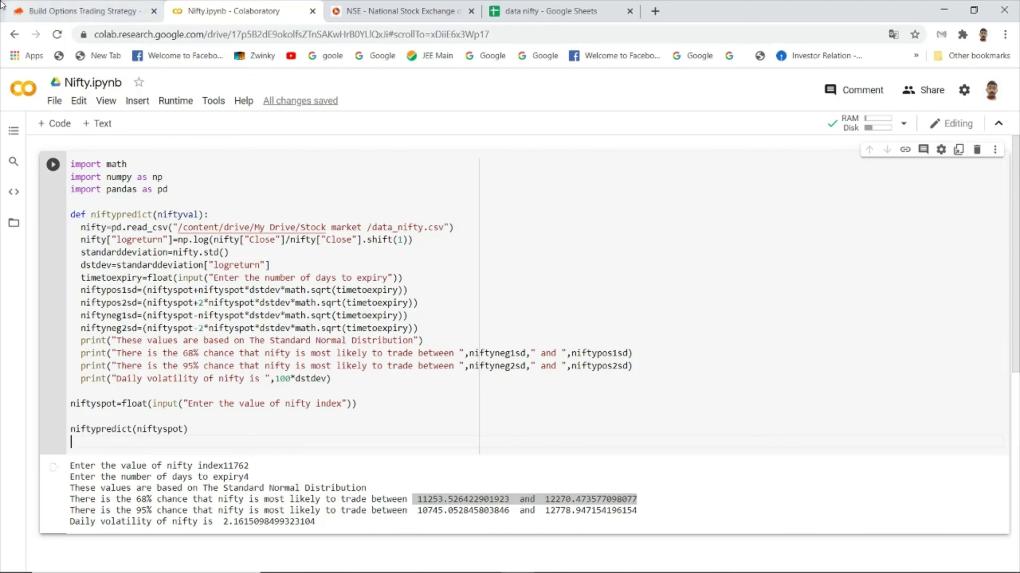
Step: Return to the Sensibull Strategy Builder and review the payoff chart and the strategy's maximum loss
left_click(44, 6)
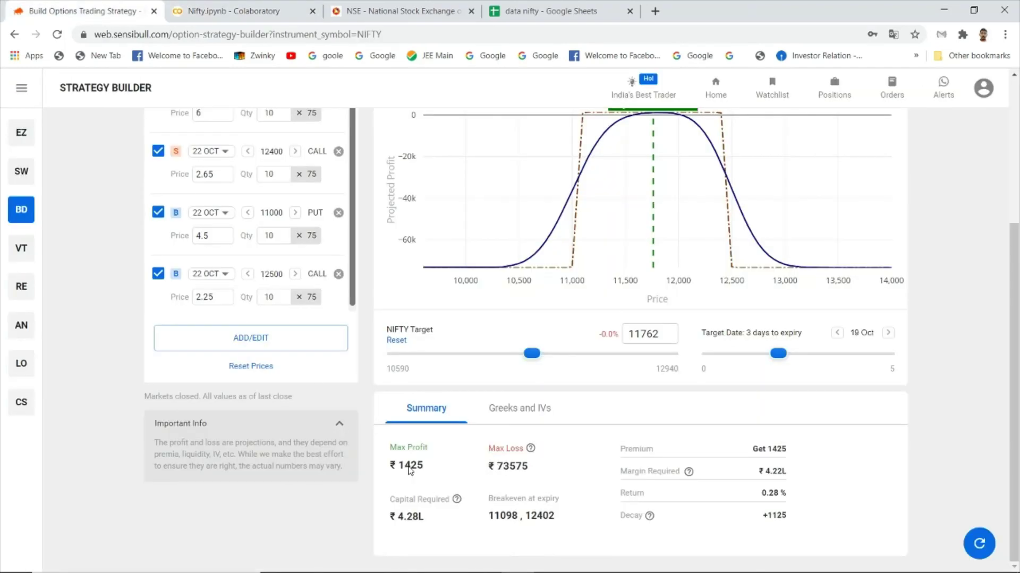
scroll(345, 286, "up", 2)
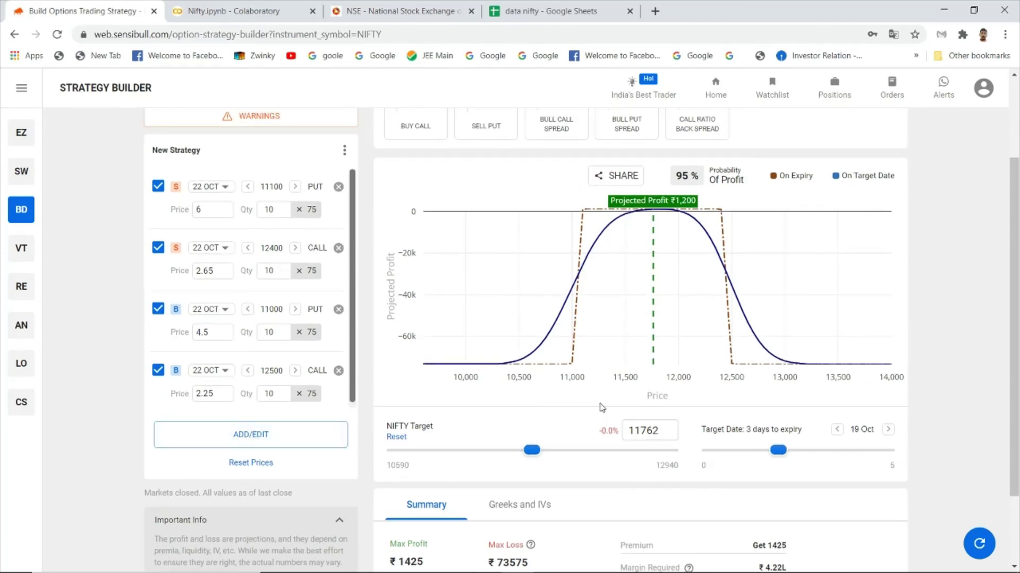
scroll(600, 411, "down", 2)
left_click_drag(494, 466, 531, 465)
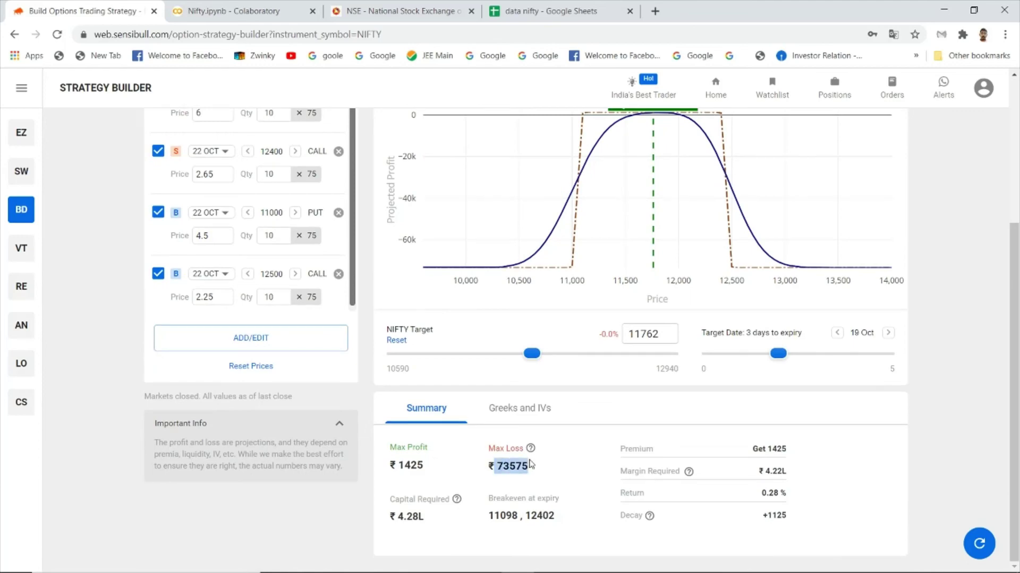
left_click(534, 467)
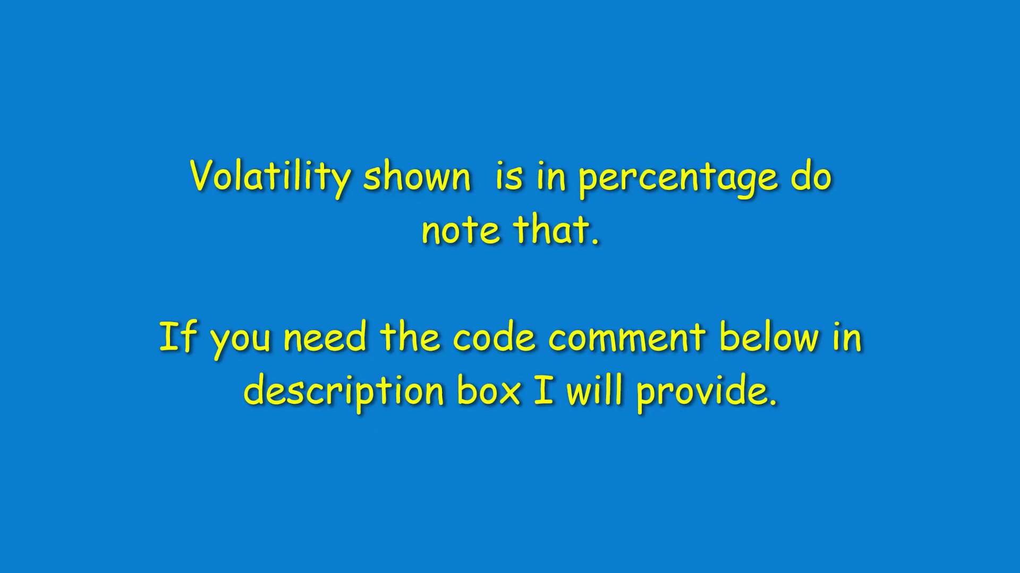